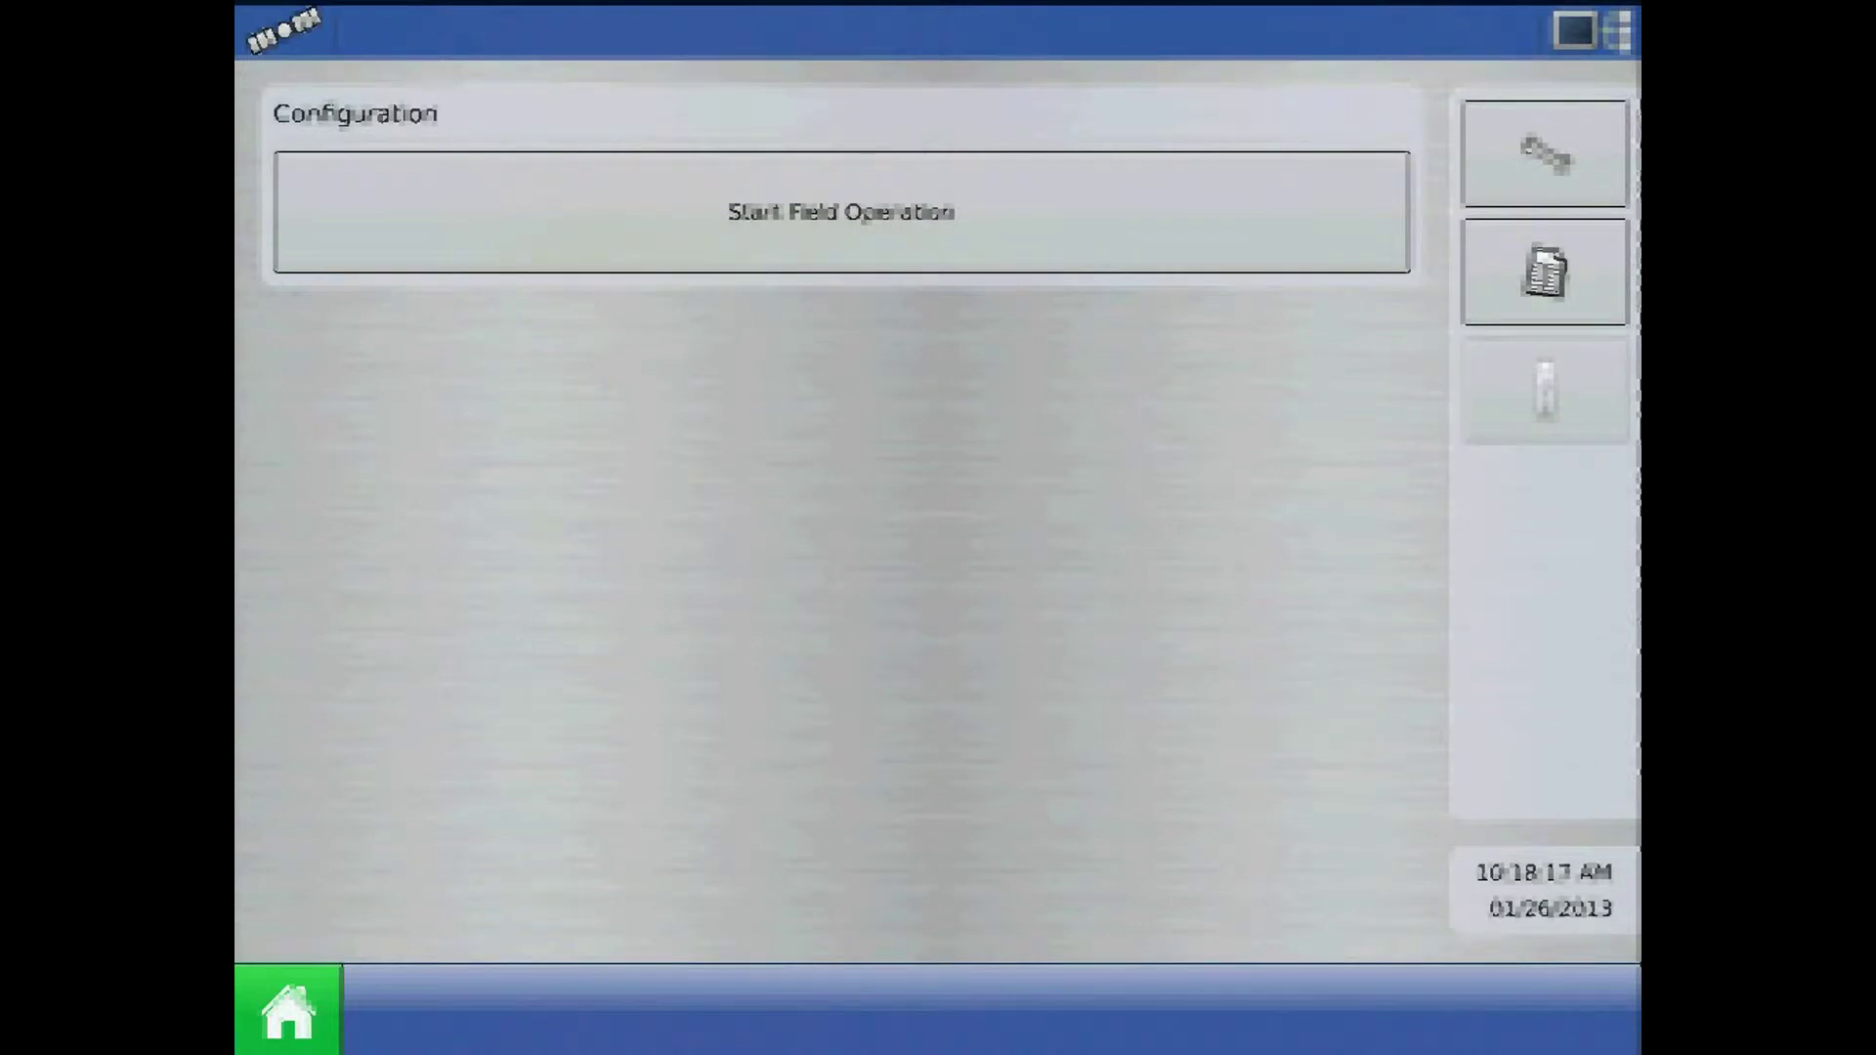
Step: Review the controller settings and control valve settings of the "John Deere 4455, Sprayer" configuration, then return to the home screen
click(1545, 153)
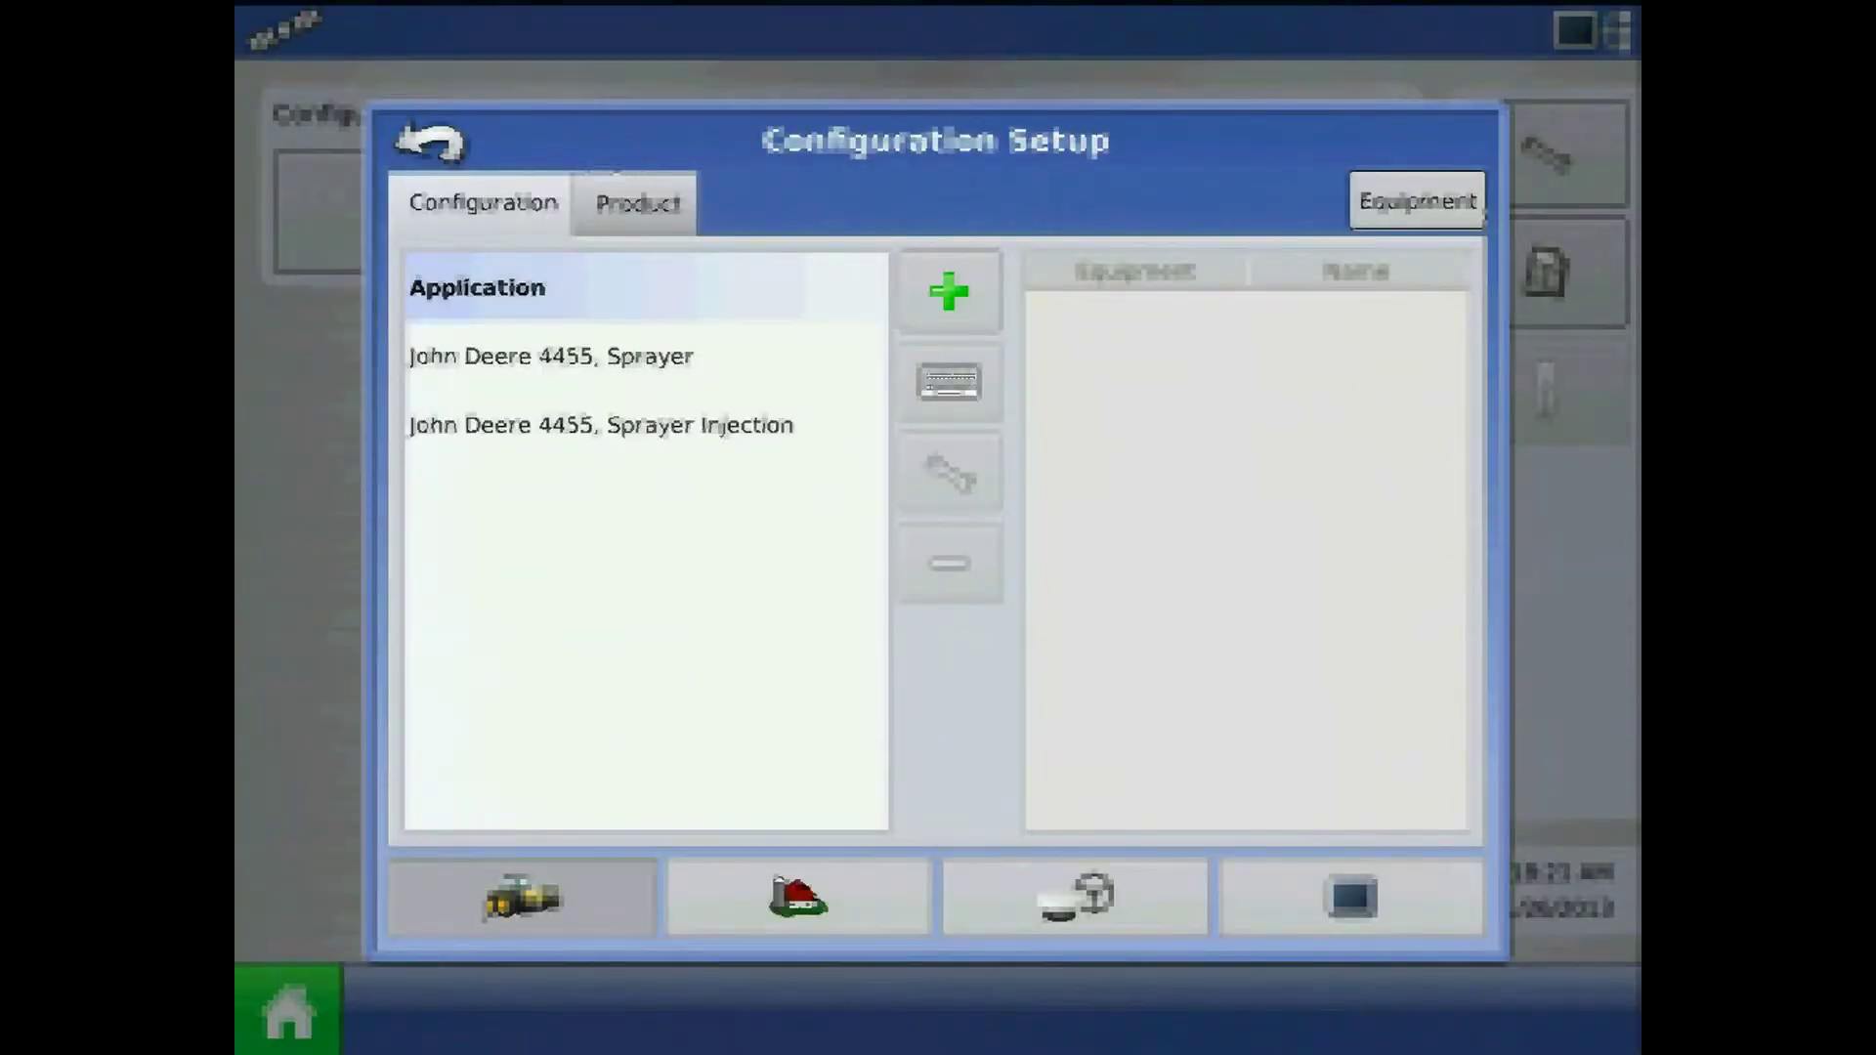
click(547, 356)
click(950, 472)
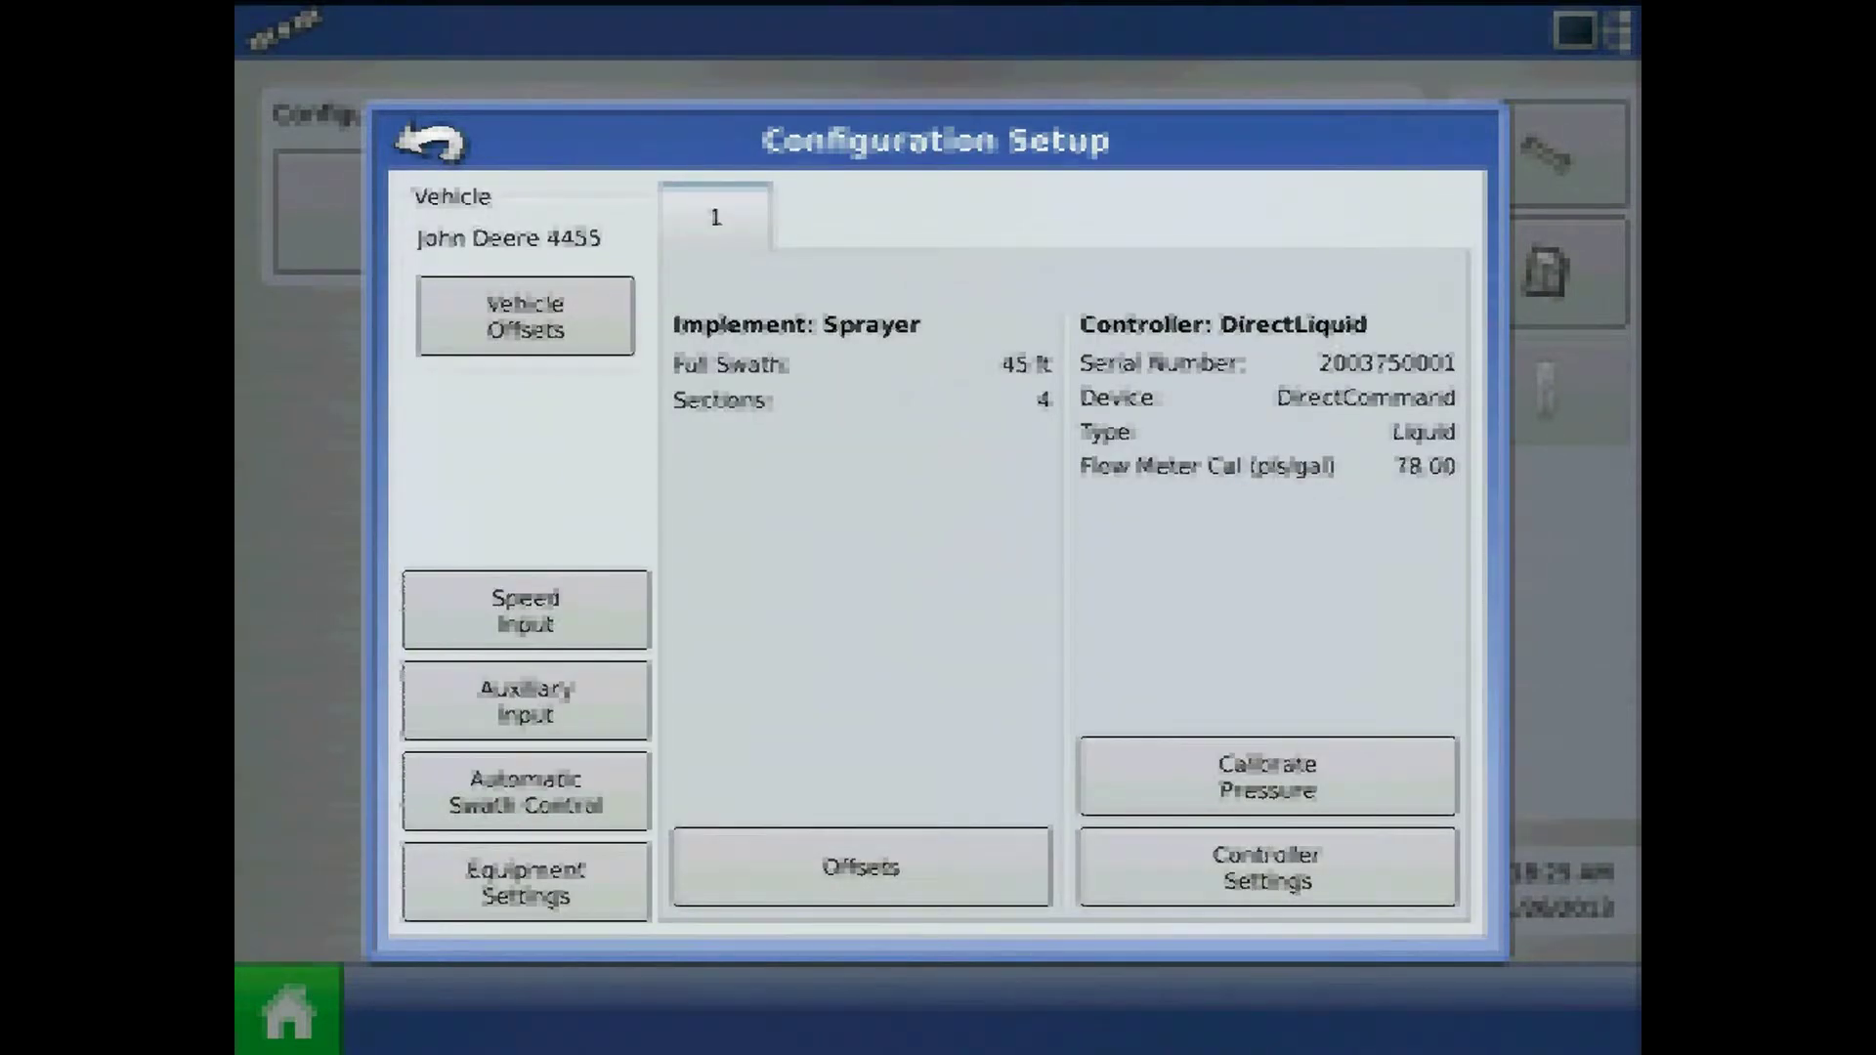
click(1267, 868)
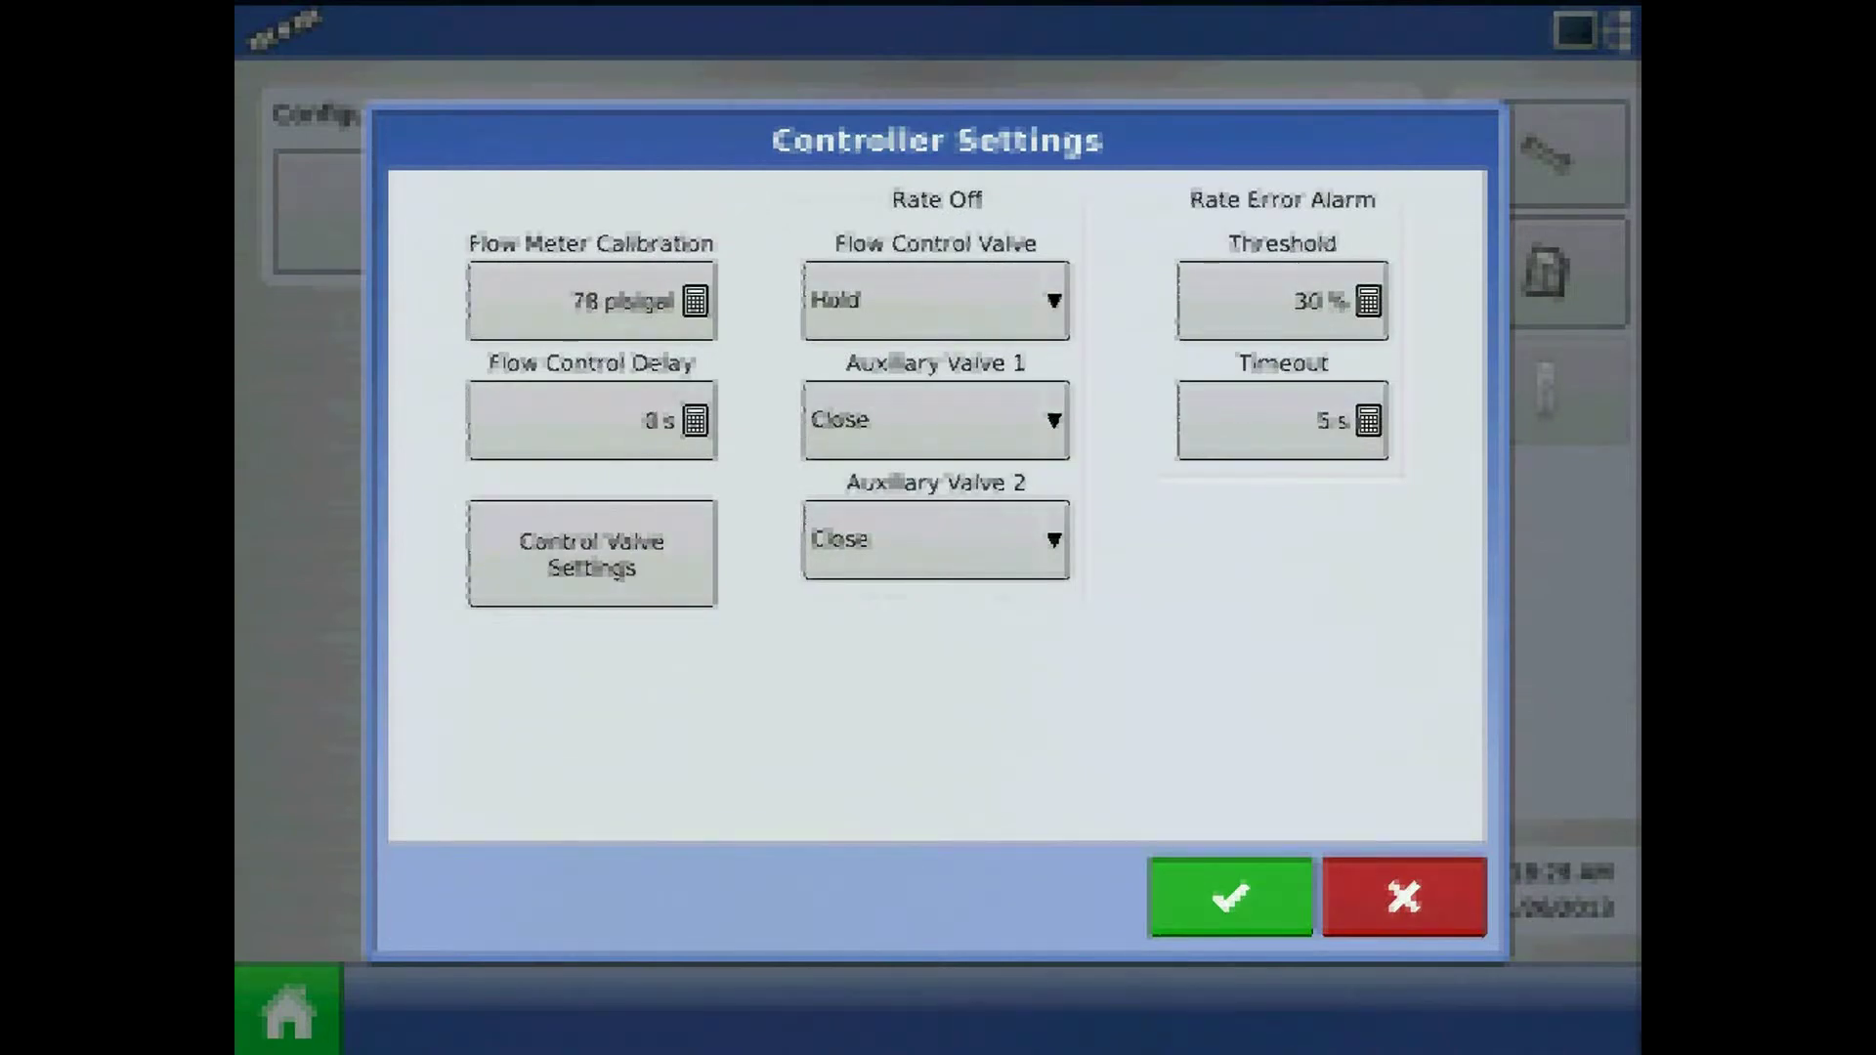
click(591, 554)
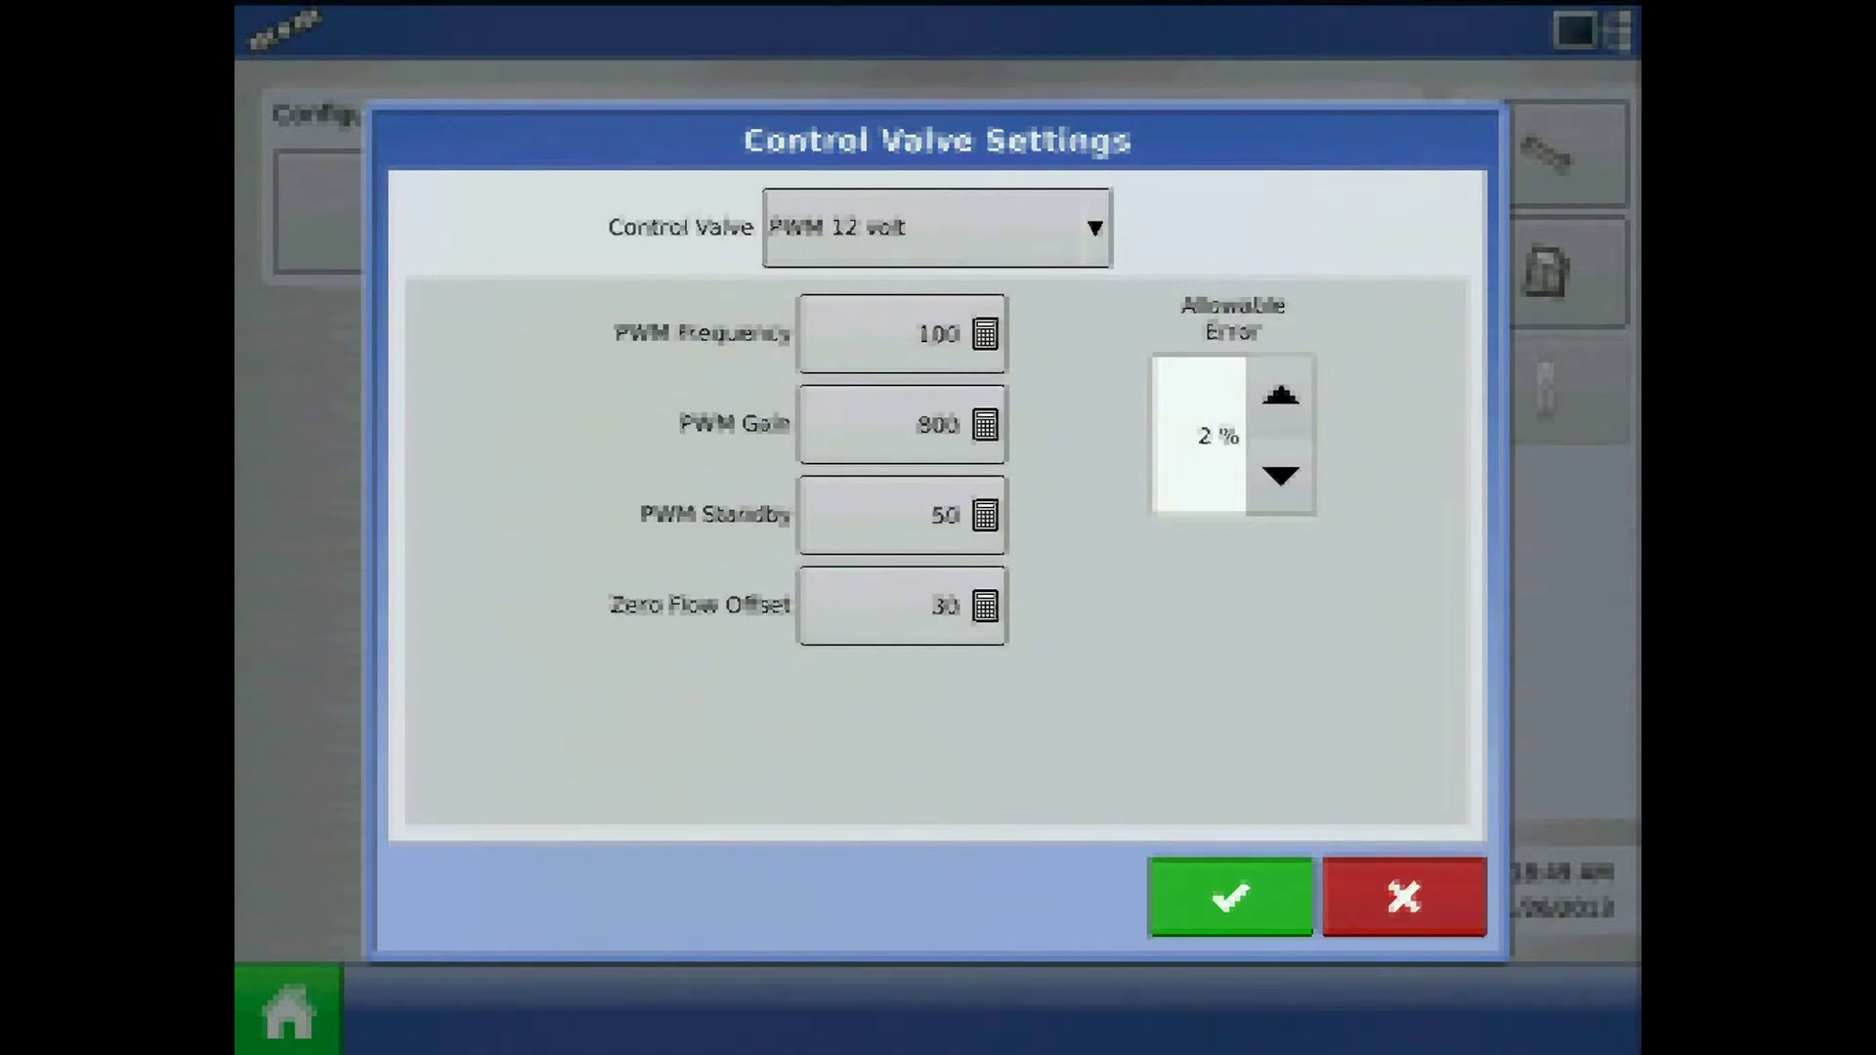
click(1230, 896)
click(1231, 892)
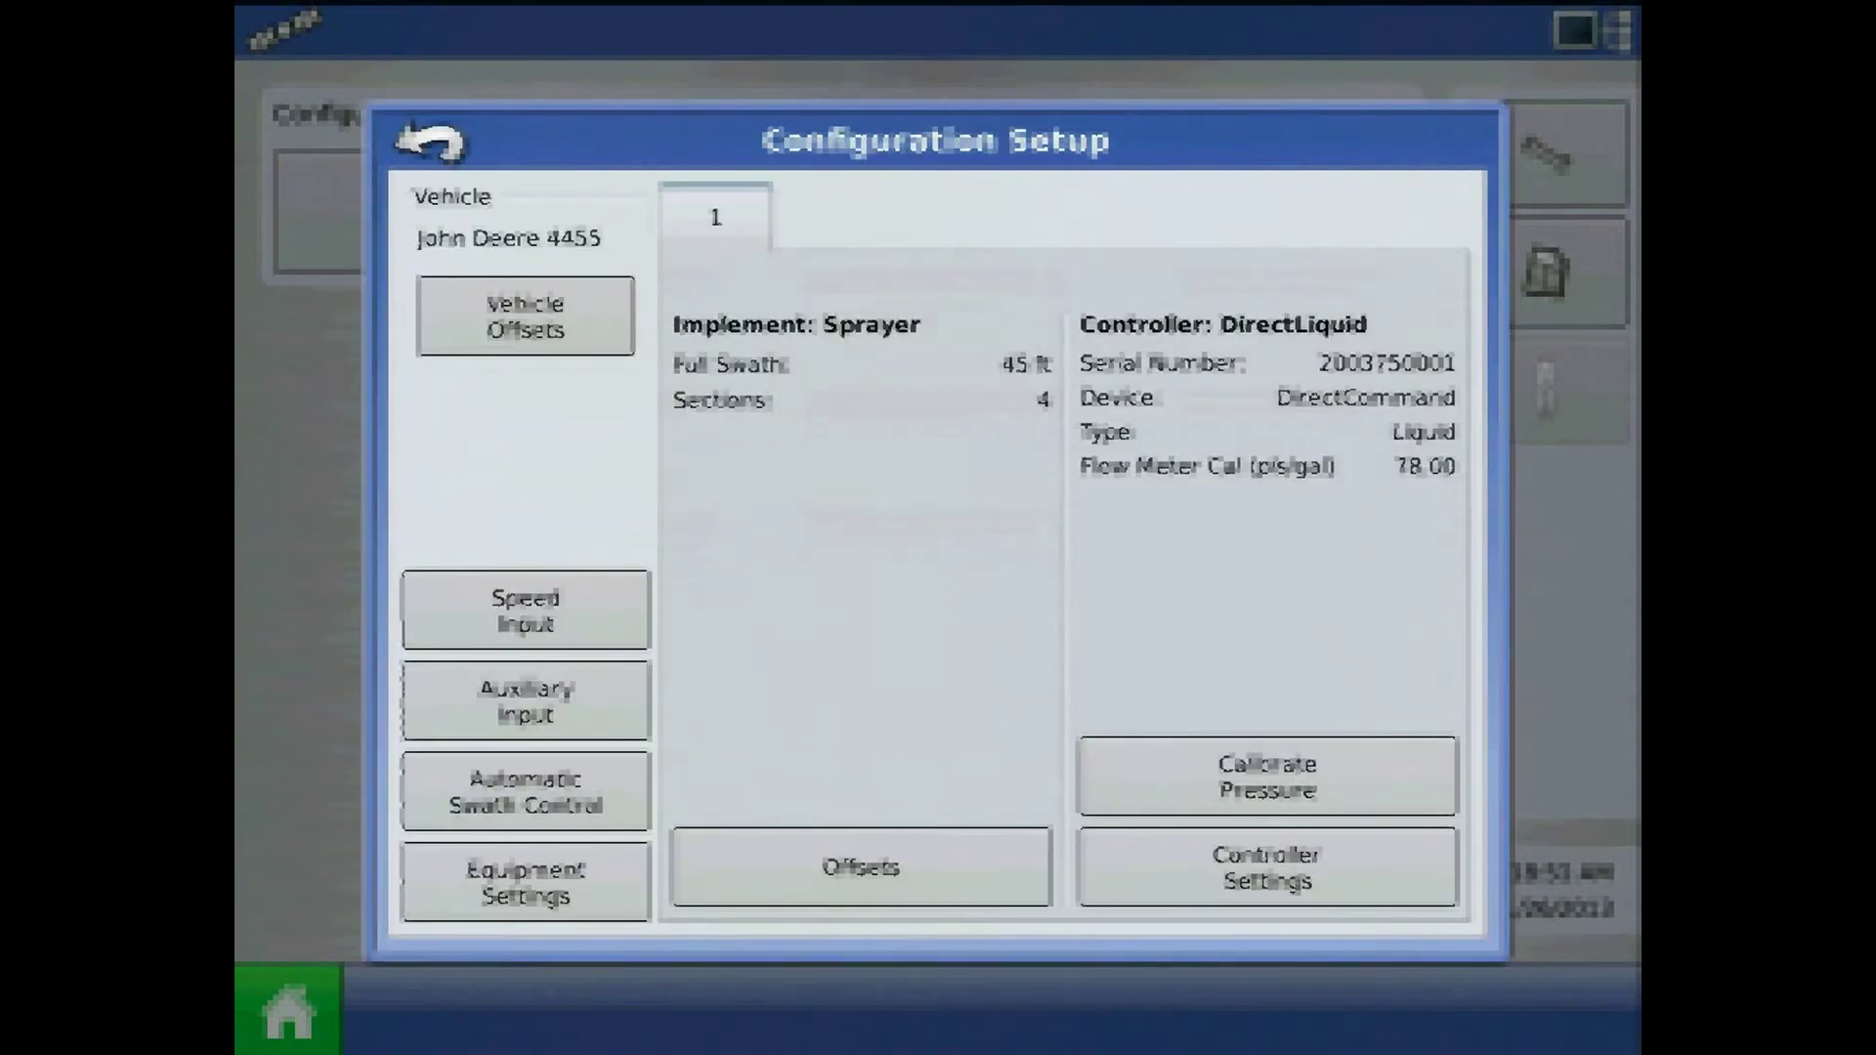
click(430, 142)
click(430, 144)
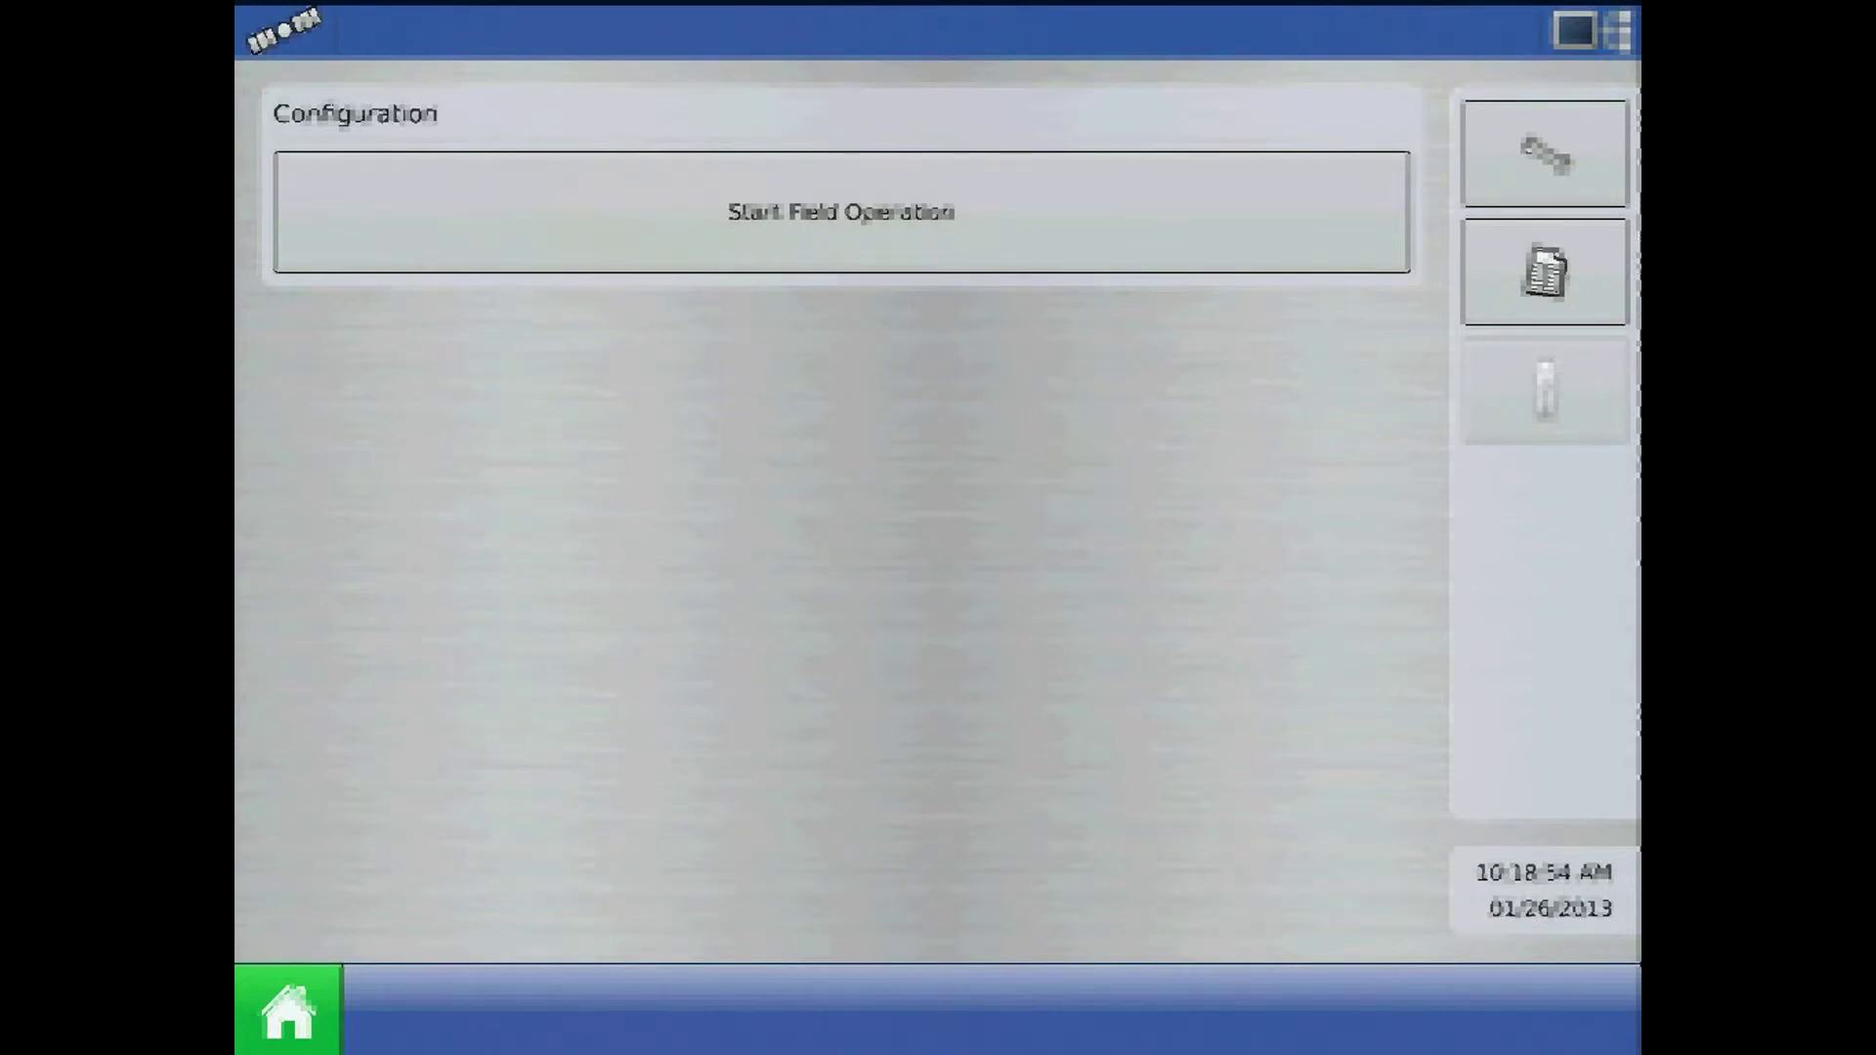
Step: Start a field operation on the Test field using the "John Deere 4455, Sprayer" configuration, Water as product and a new map
click(842, 212)
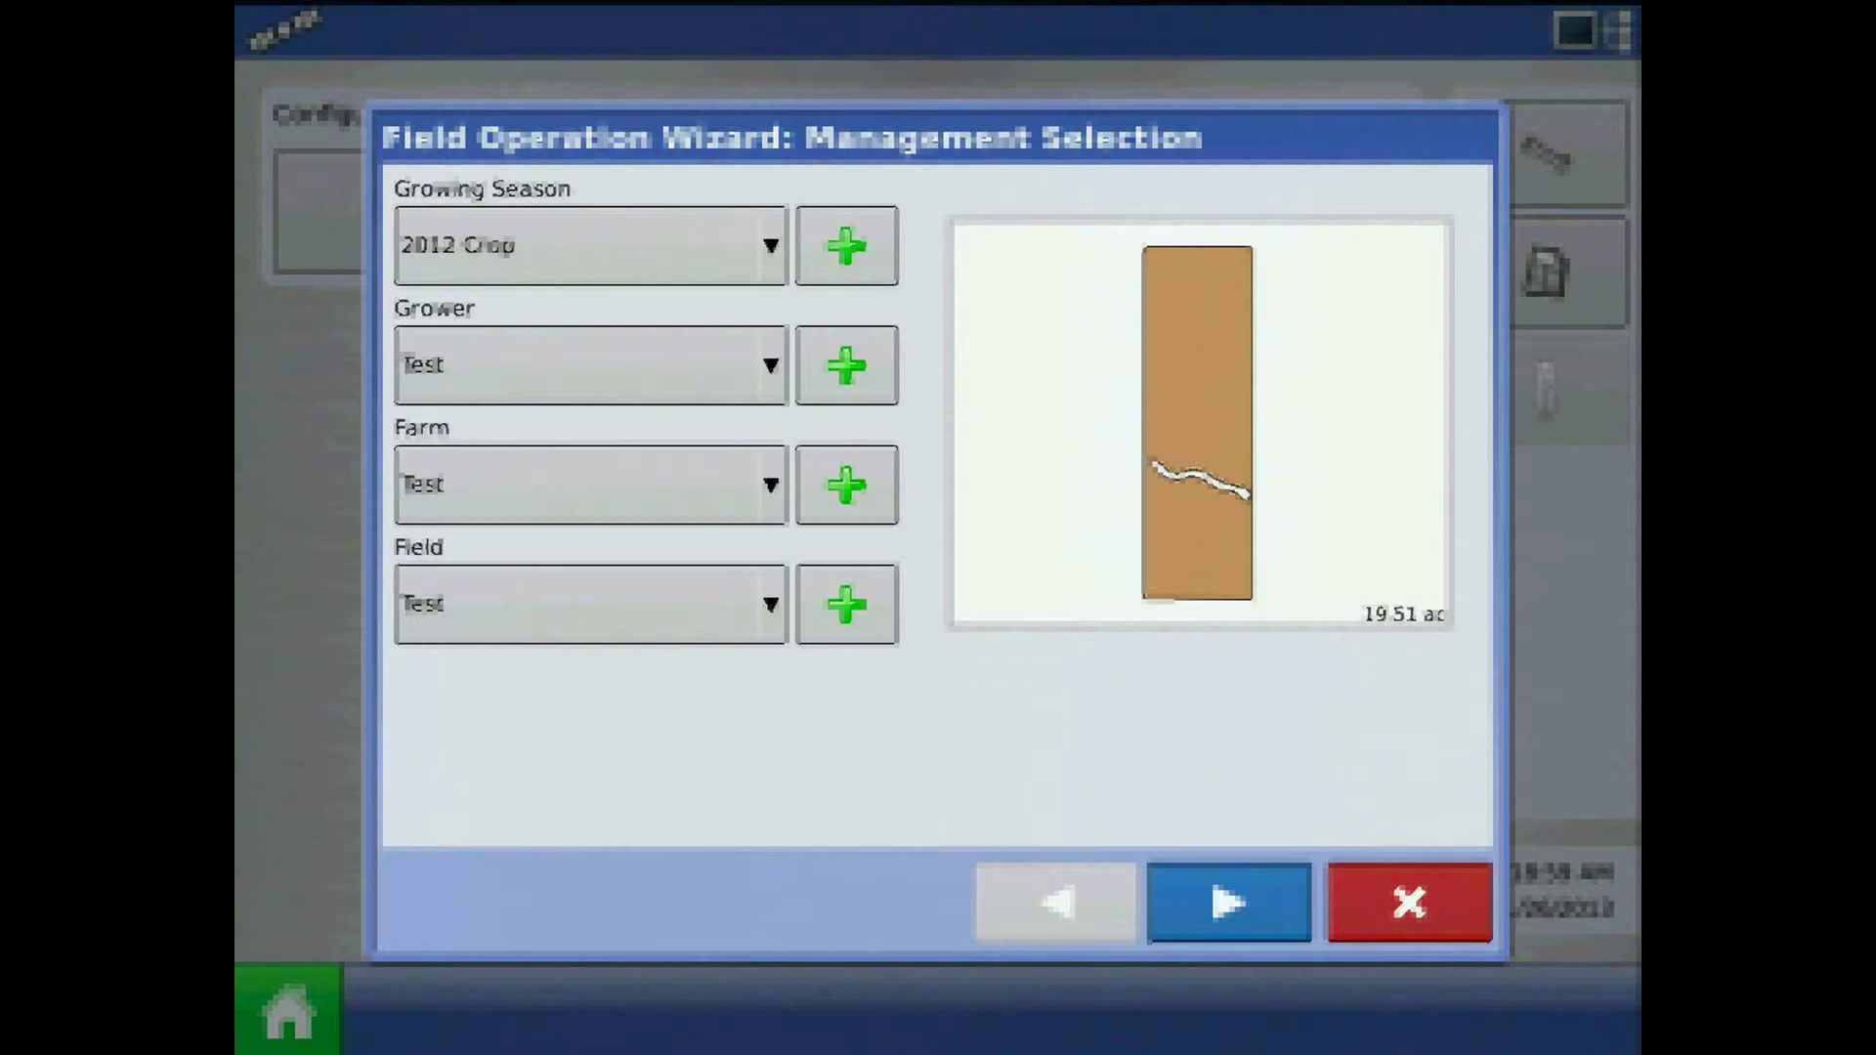
click(1228, 902)
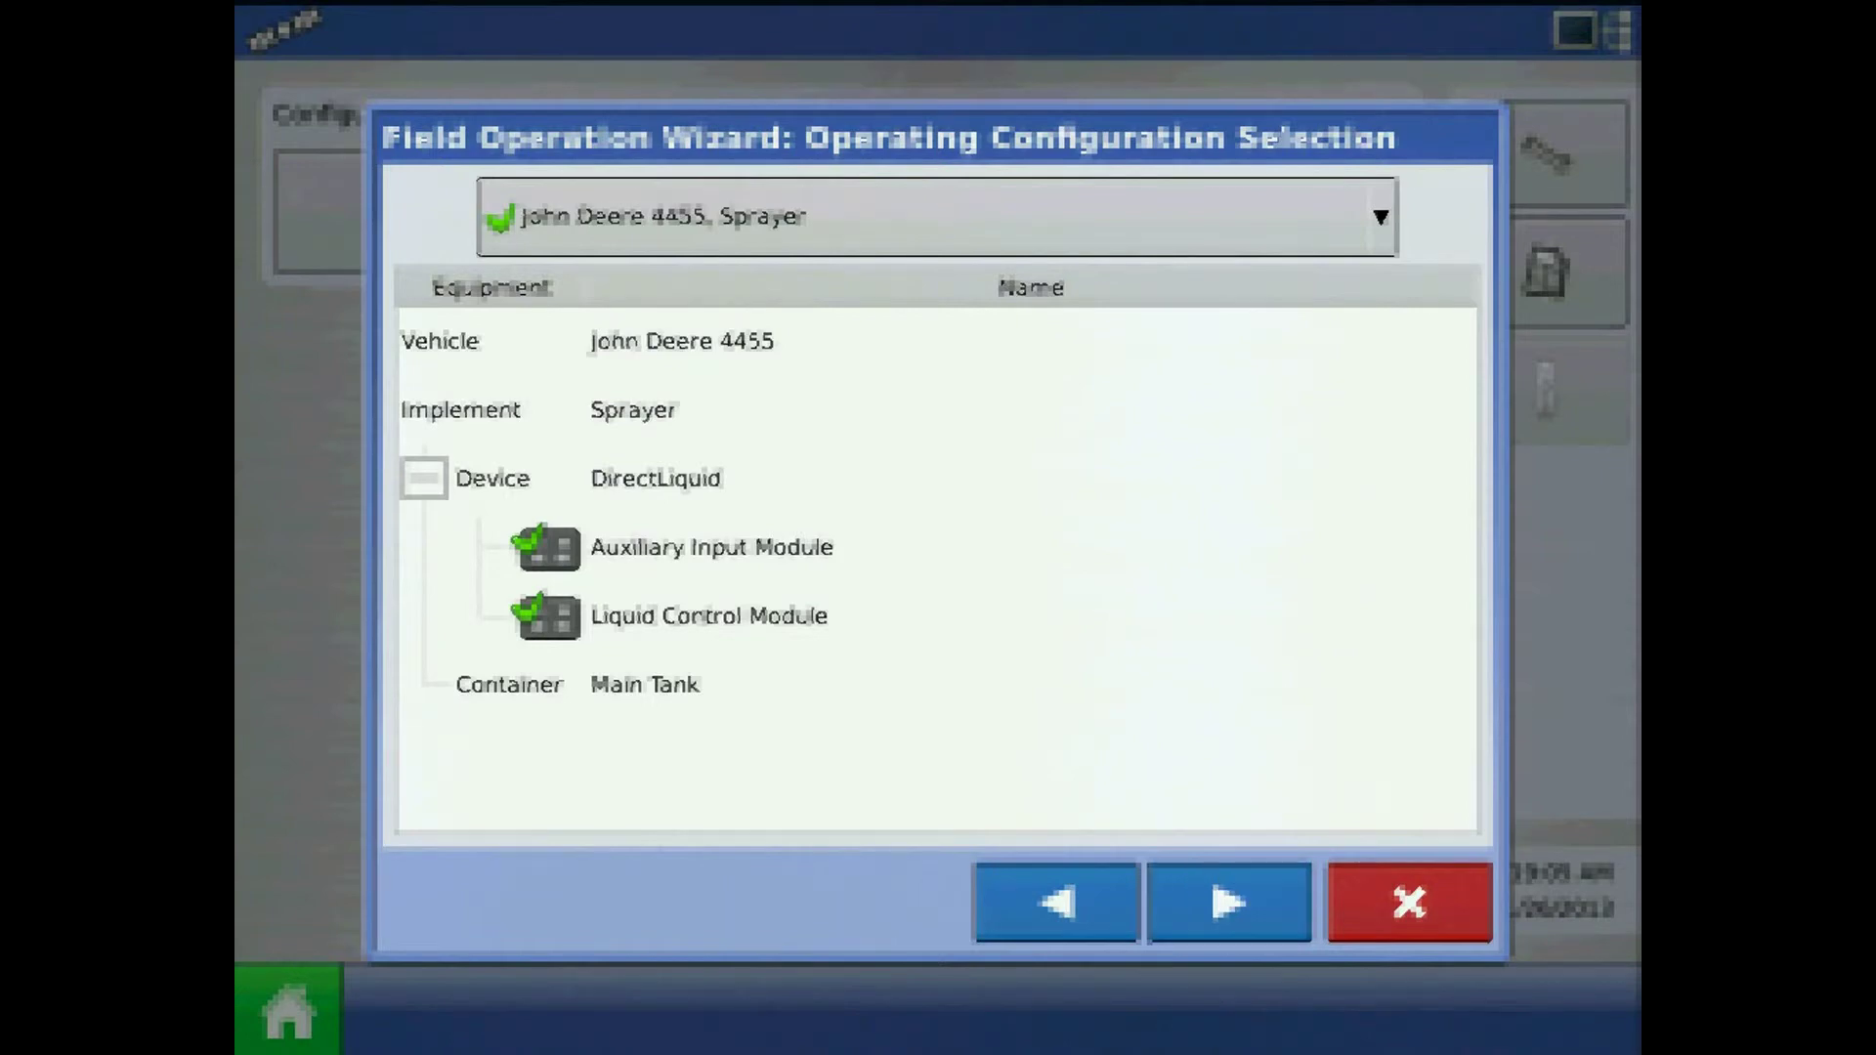
click(1228, 902)
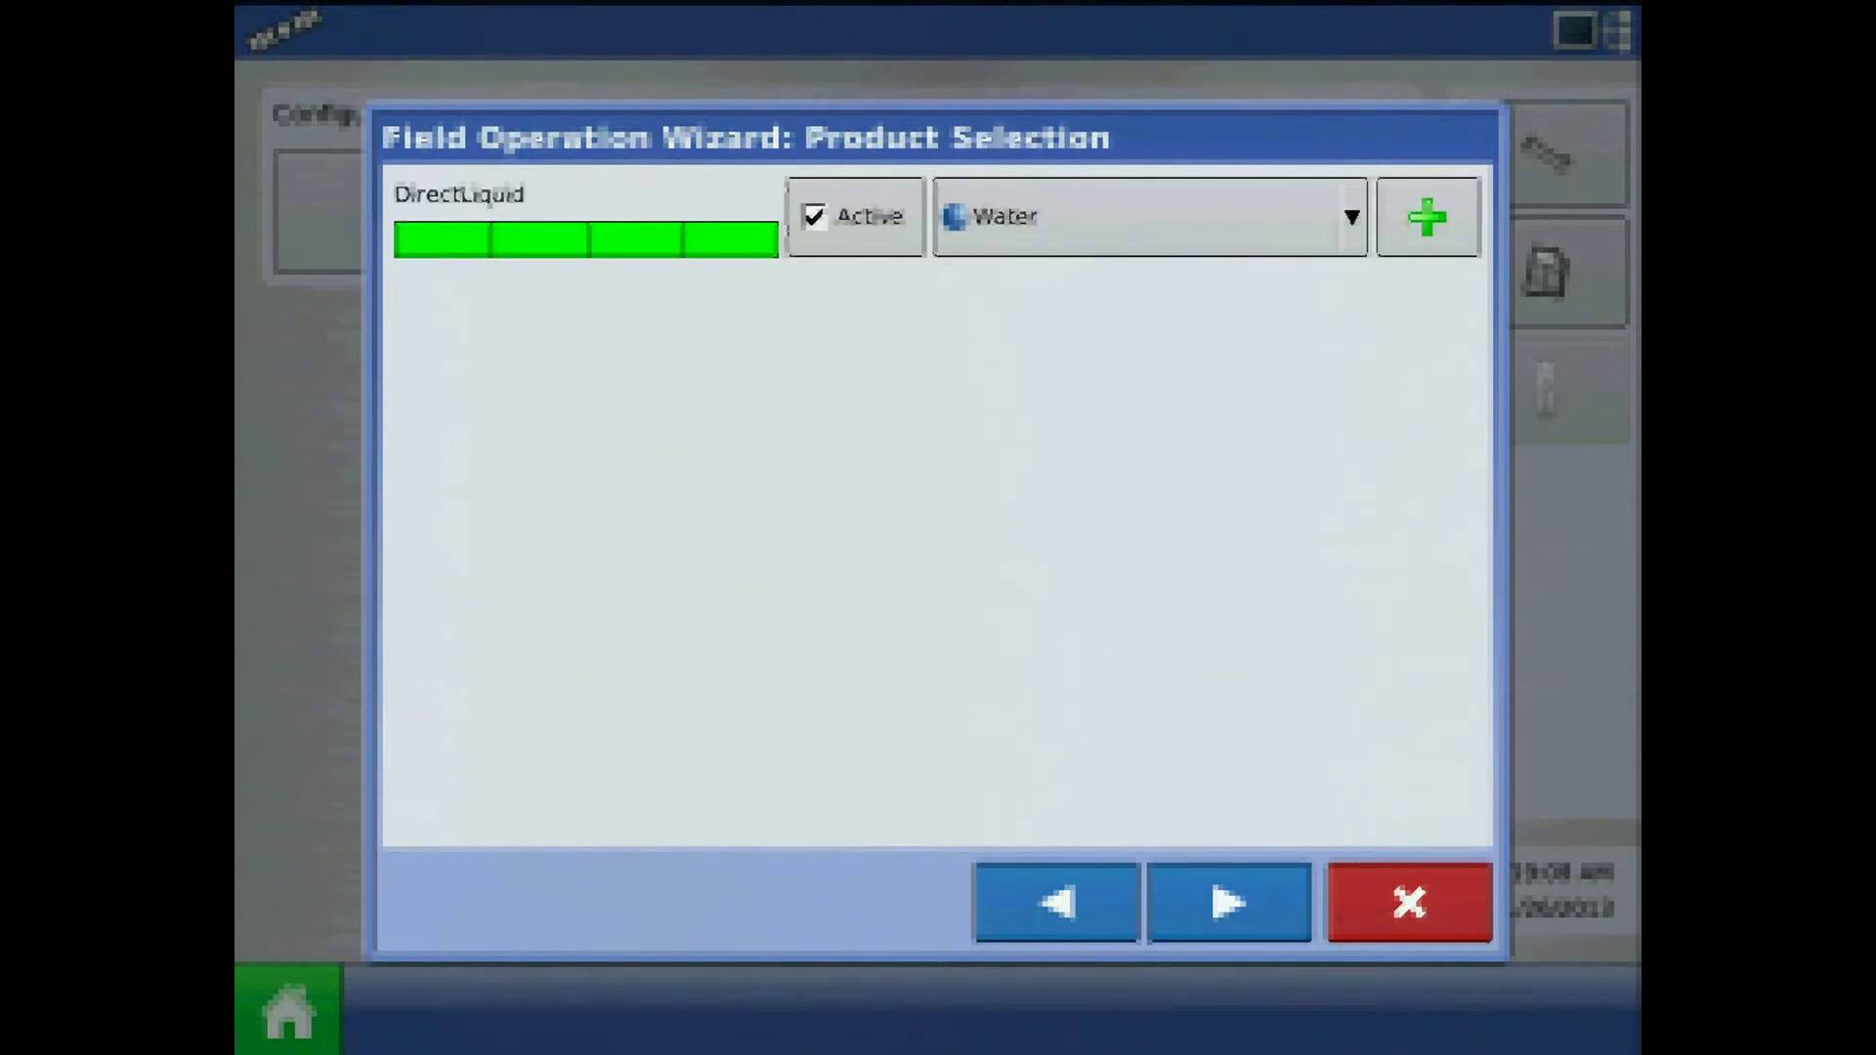
click(1228, 902)
click(1188, 217)
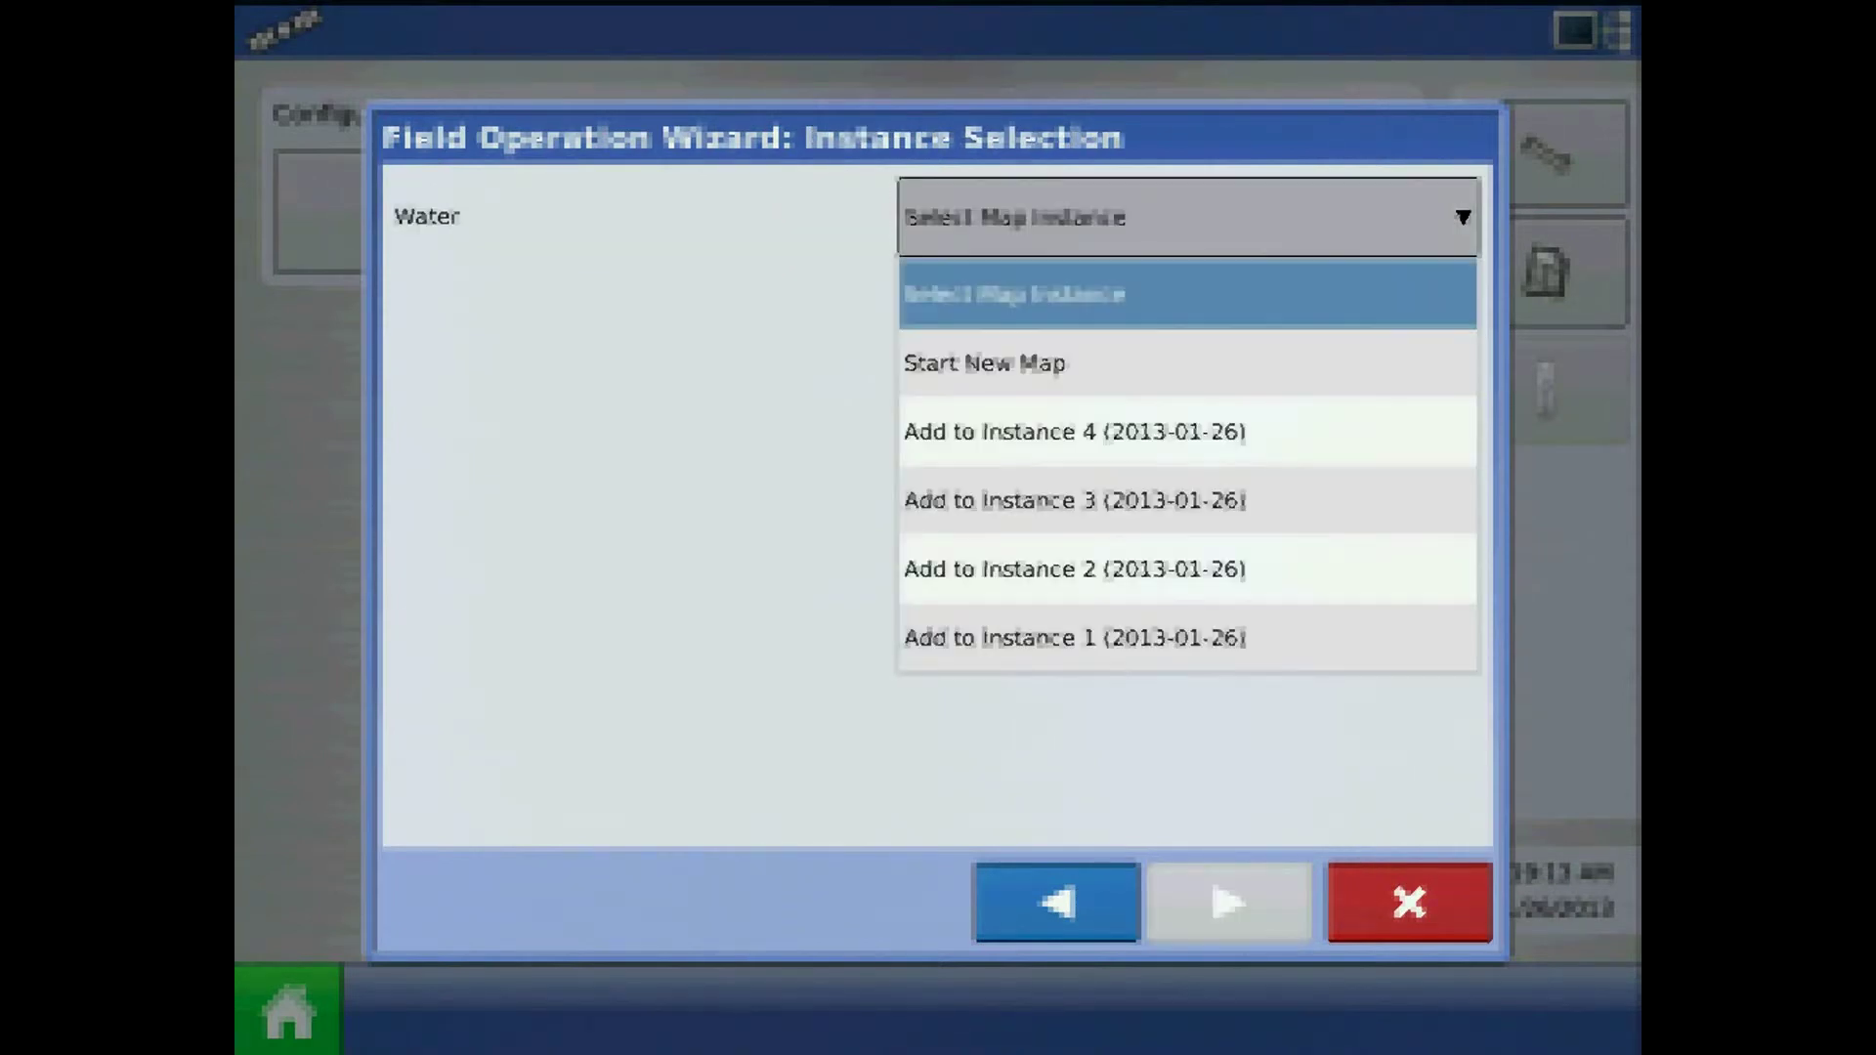
click(984, 363)
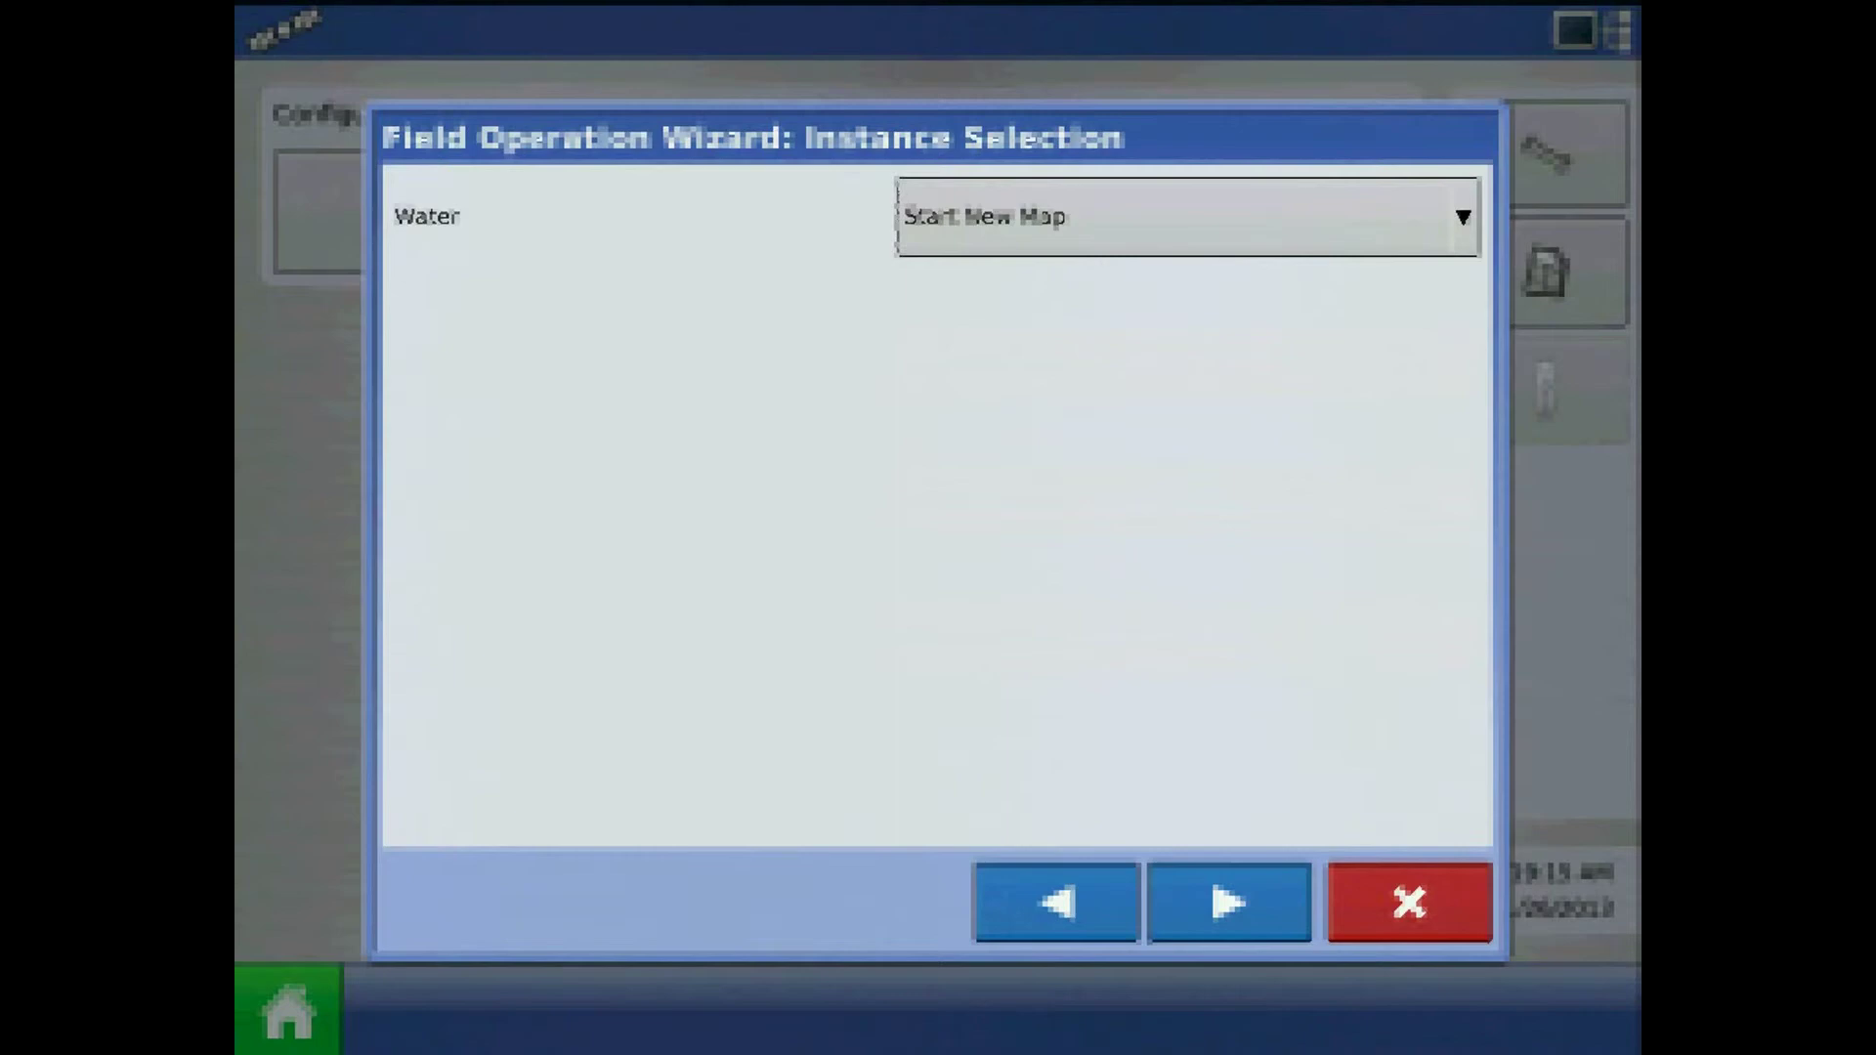
click(1228, 902)
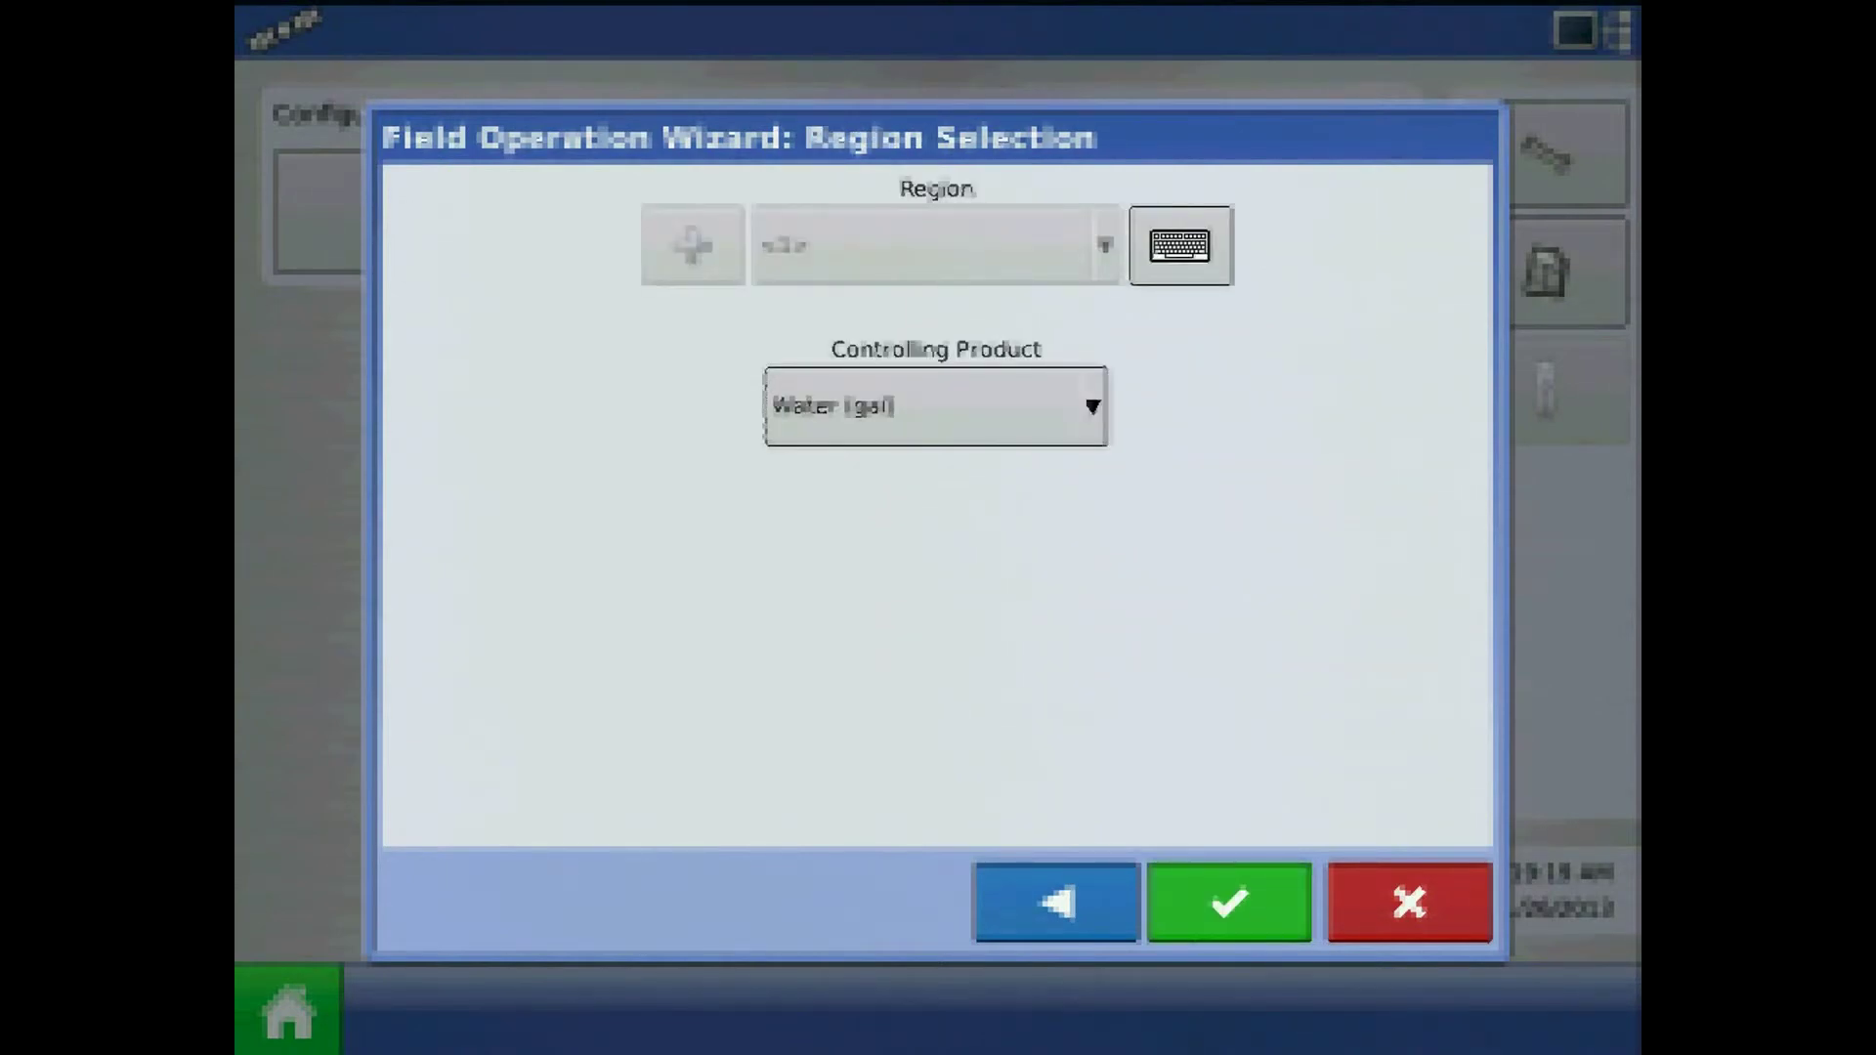
click(1228, 902)
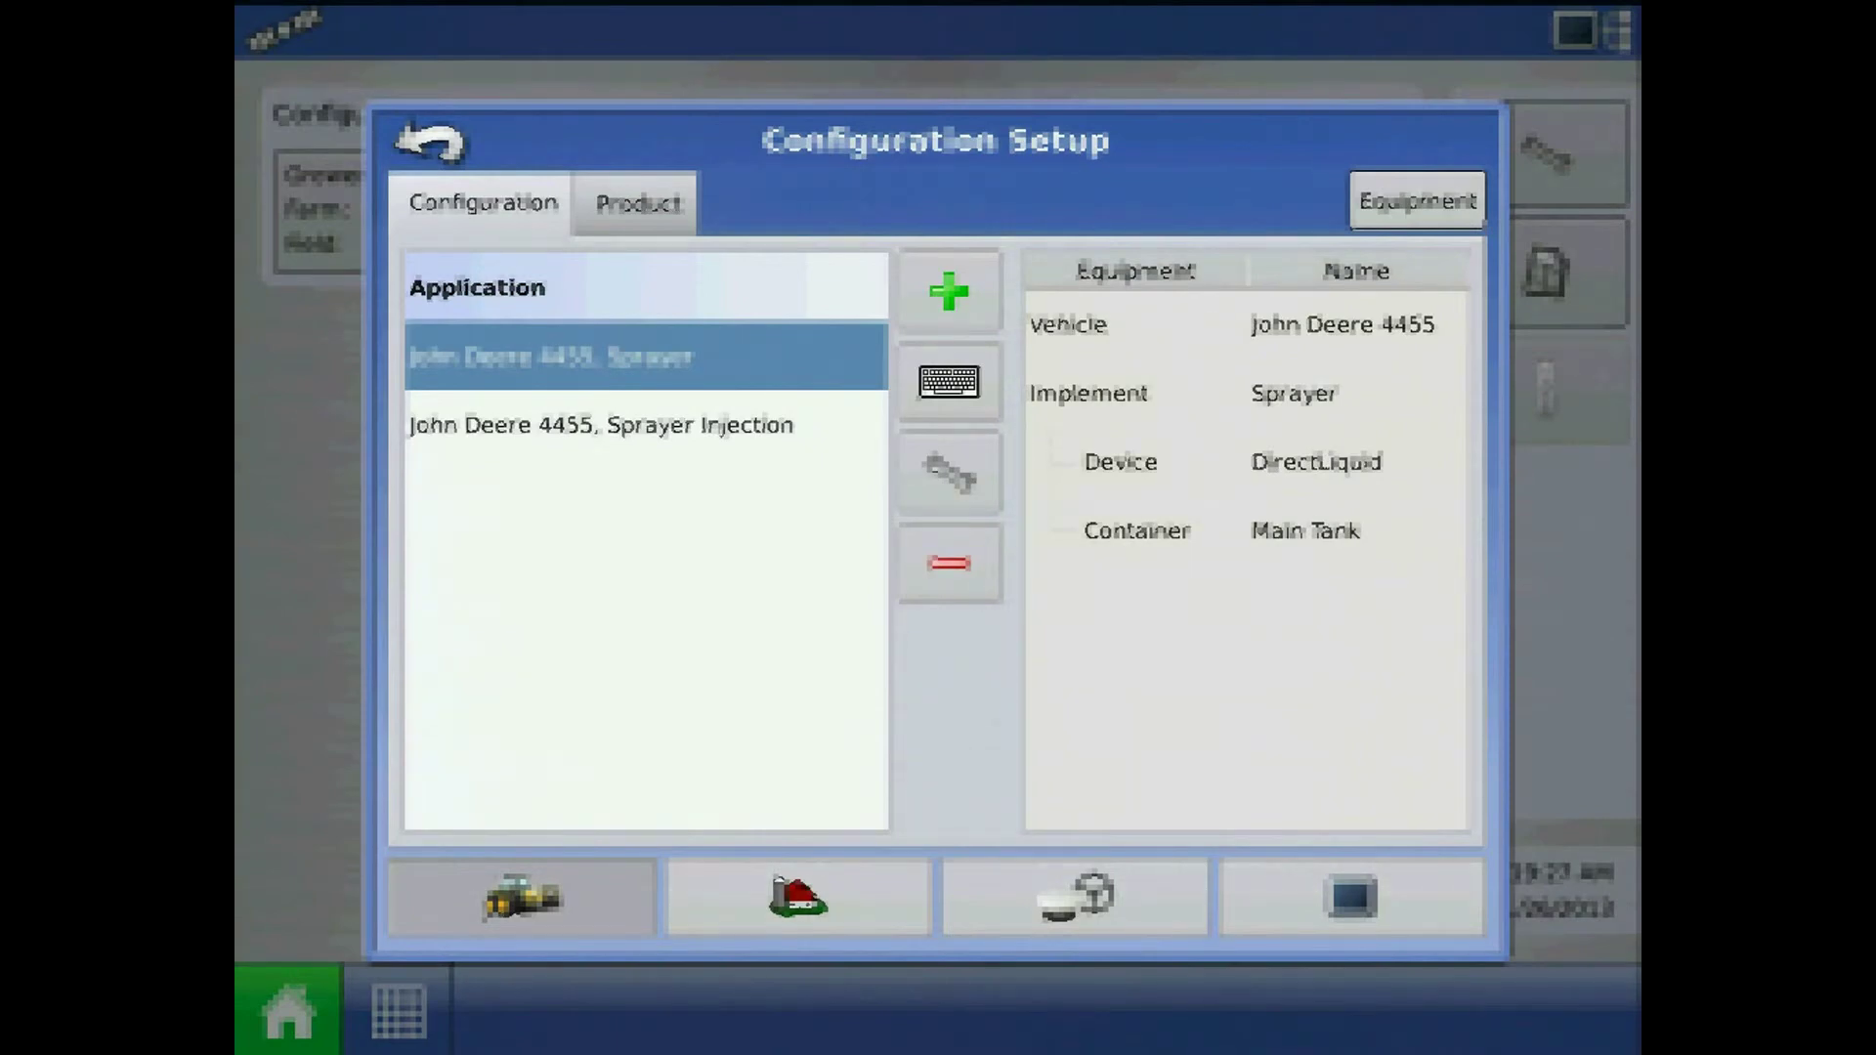
Step: Set the sprayer configuration's primary speed source to Manual Speed at 5 mph and return to the home screen
click(949, 474)
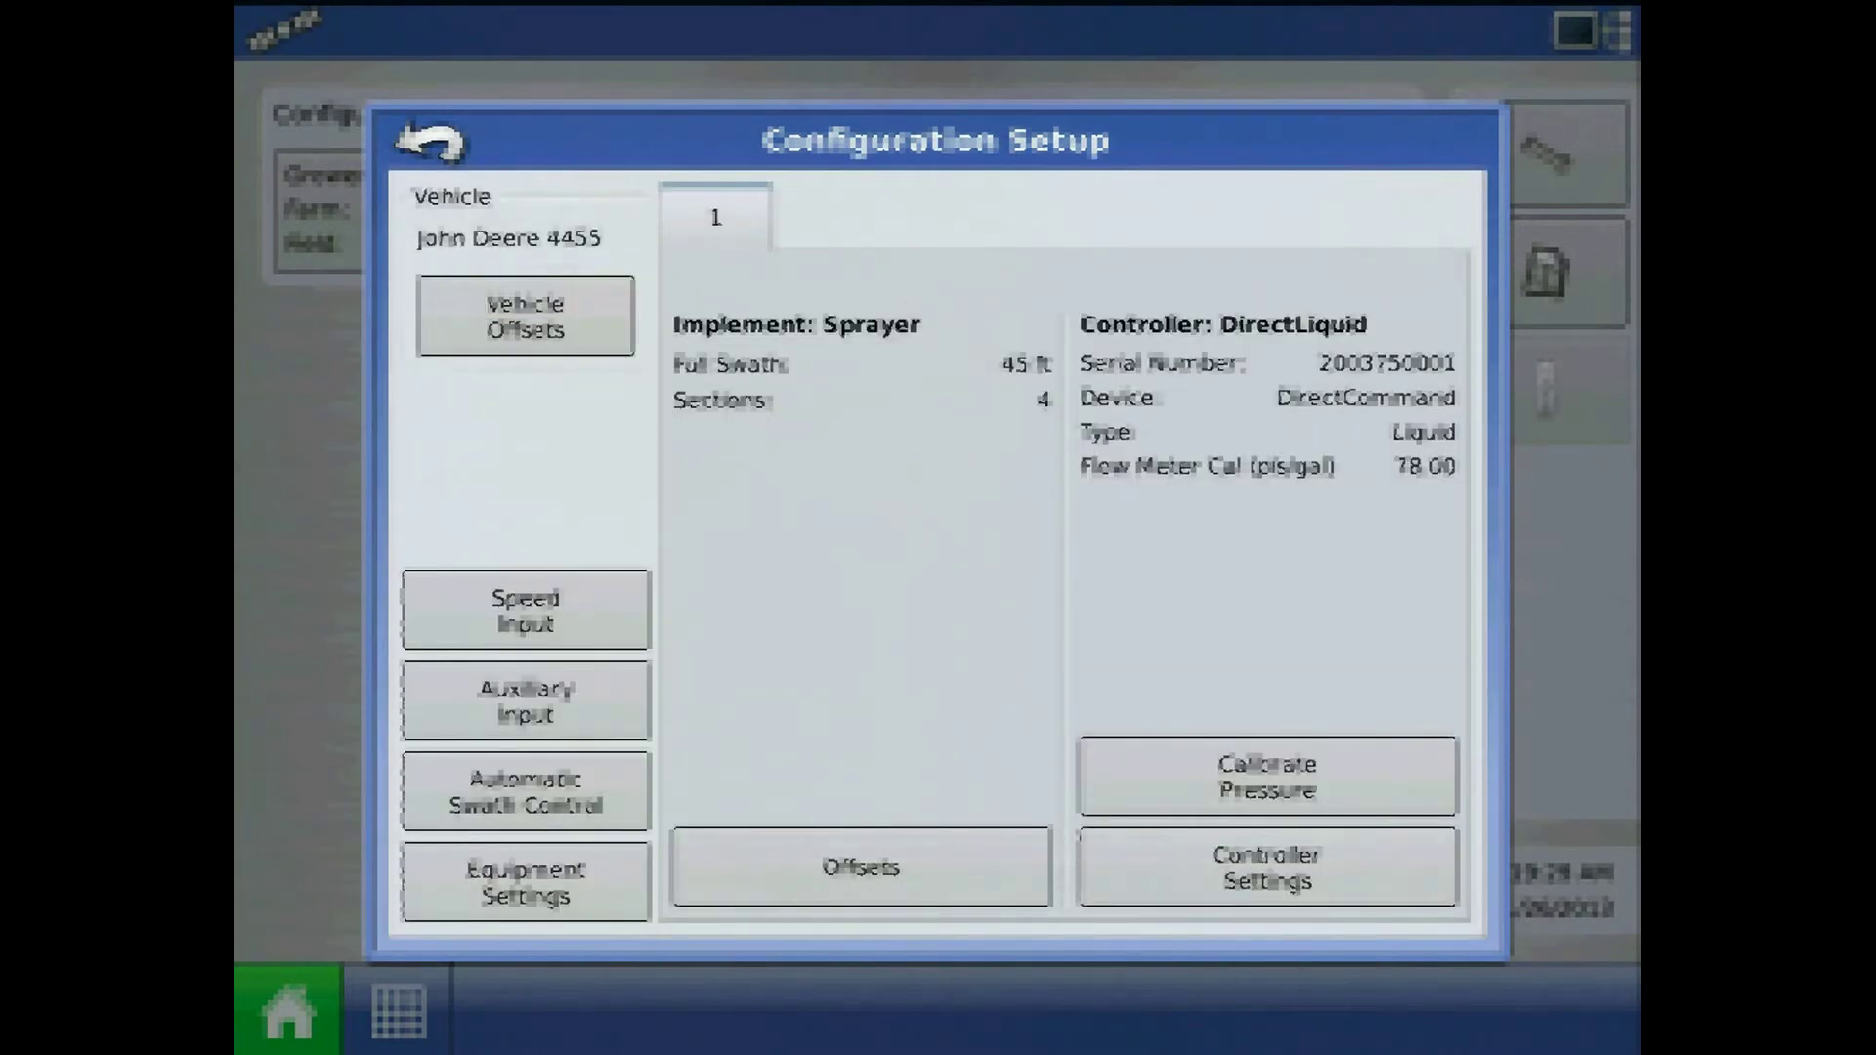
click(526, 611)
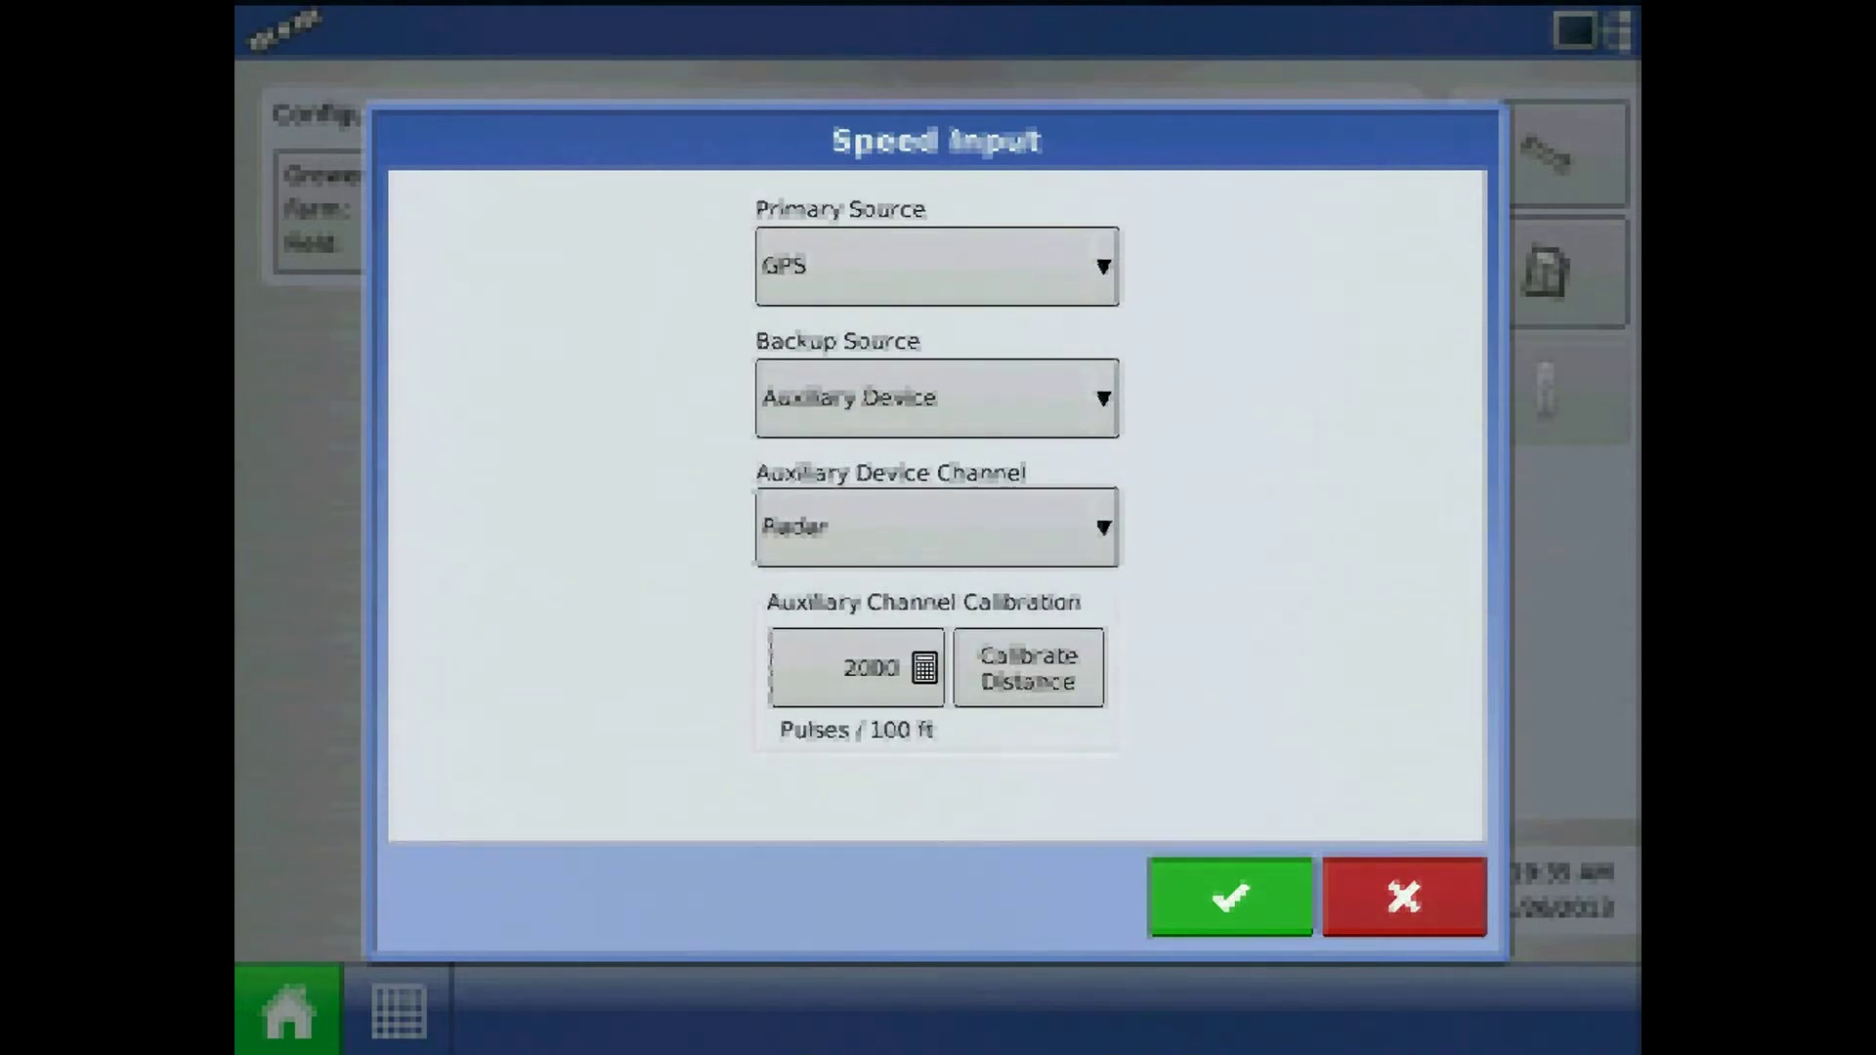
click(936, 266)
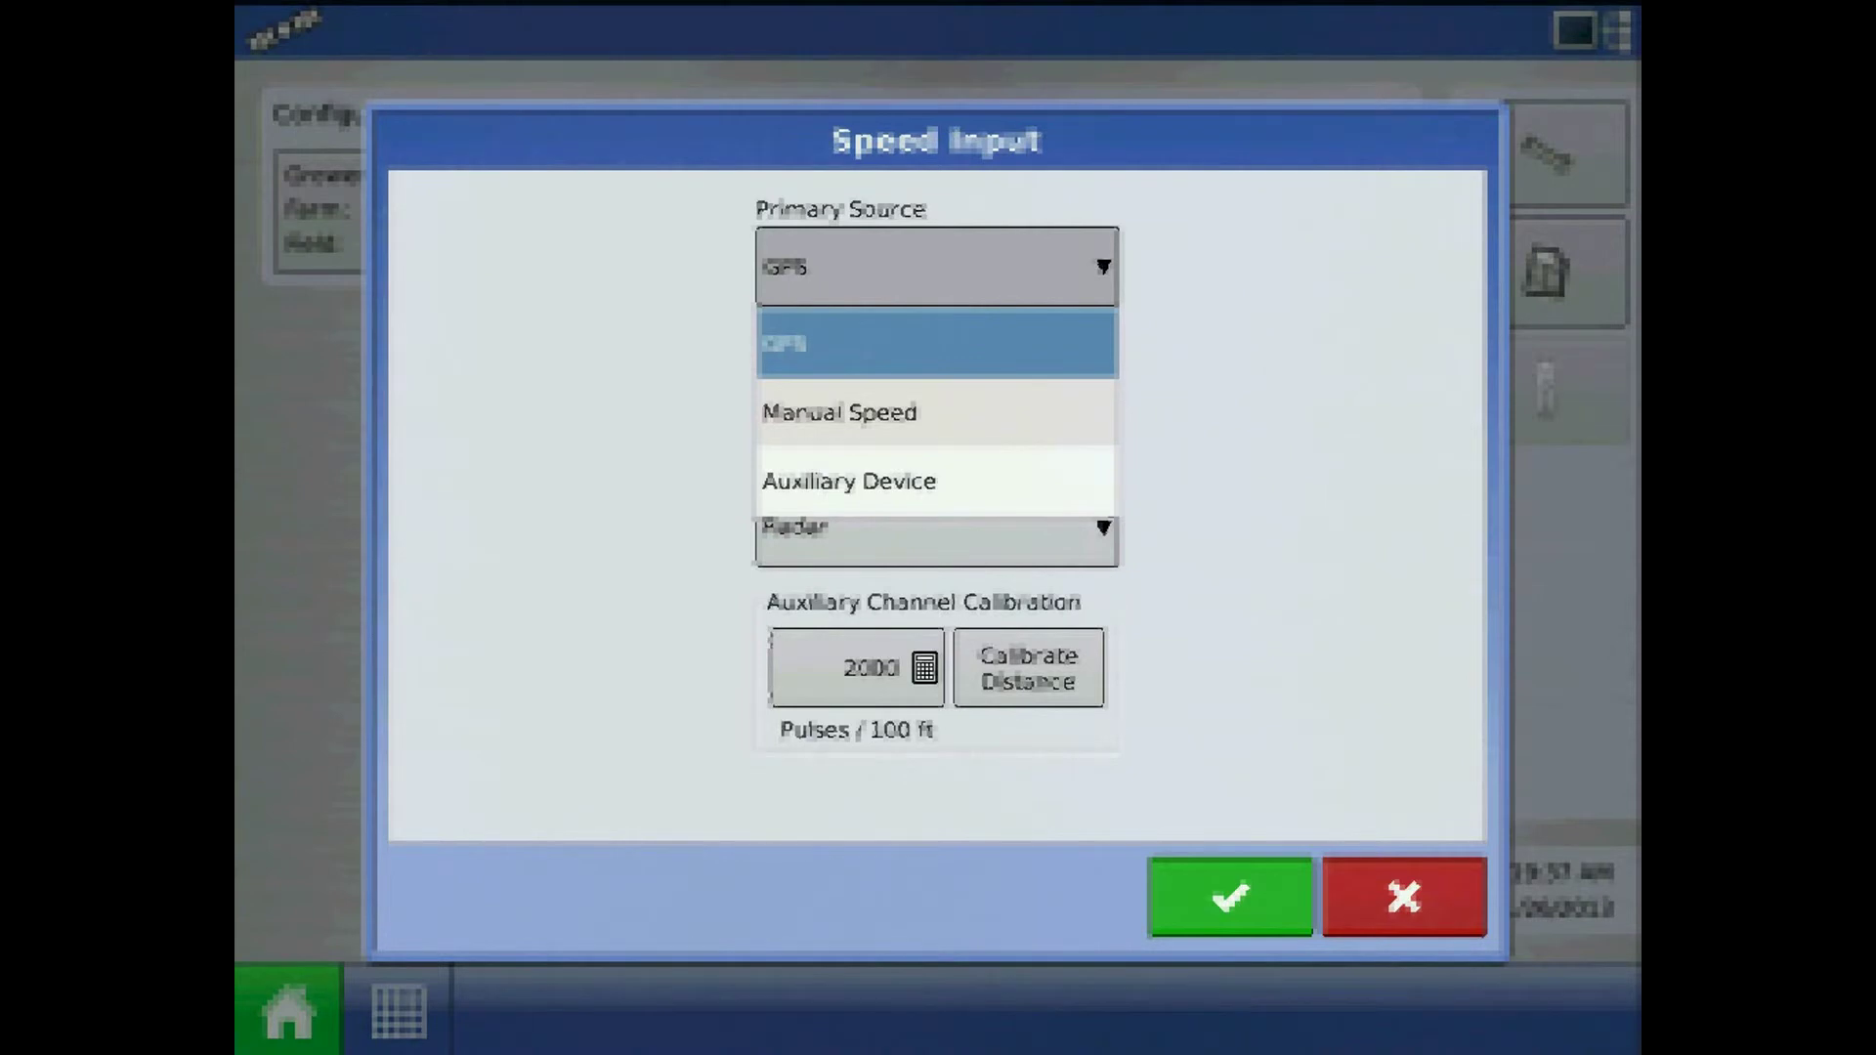
click(839, 412)
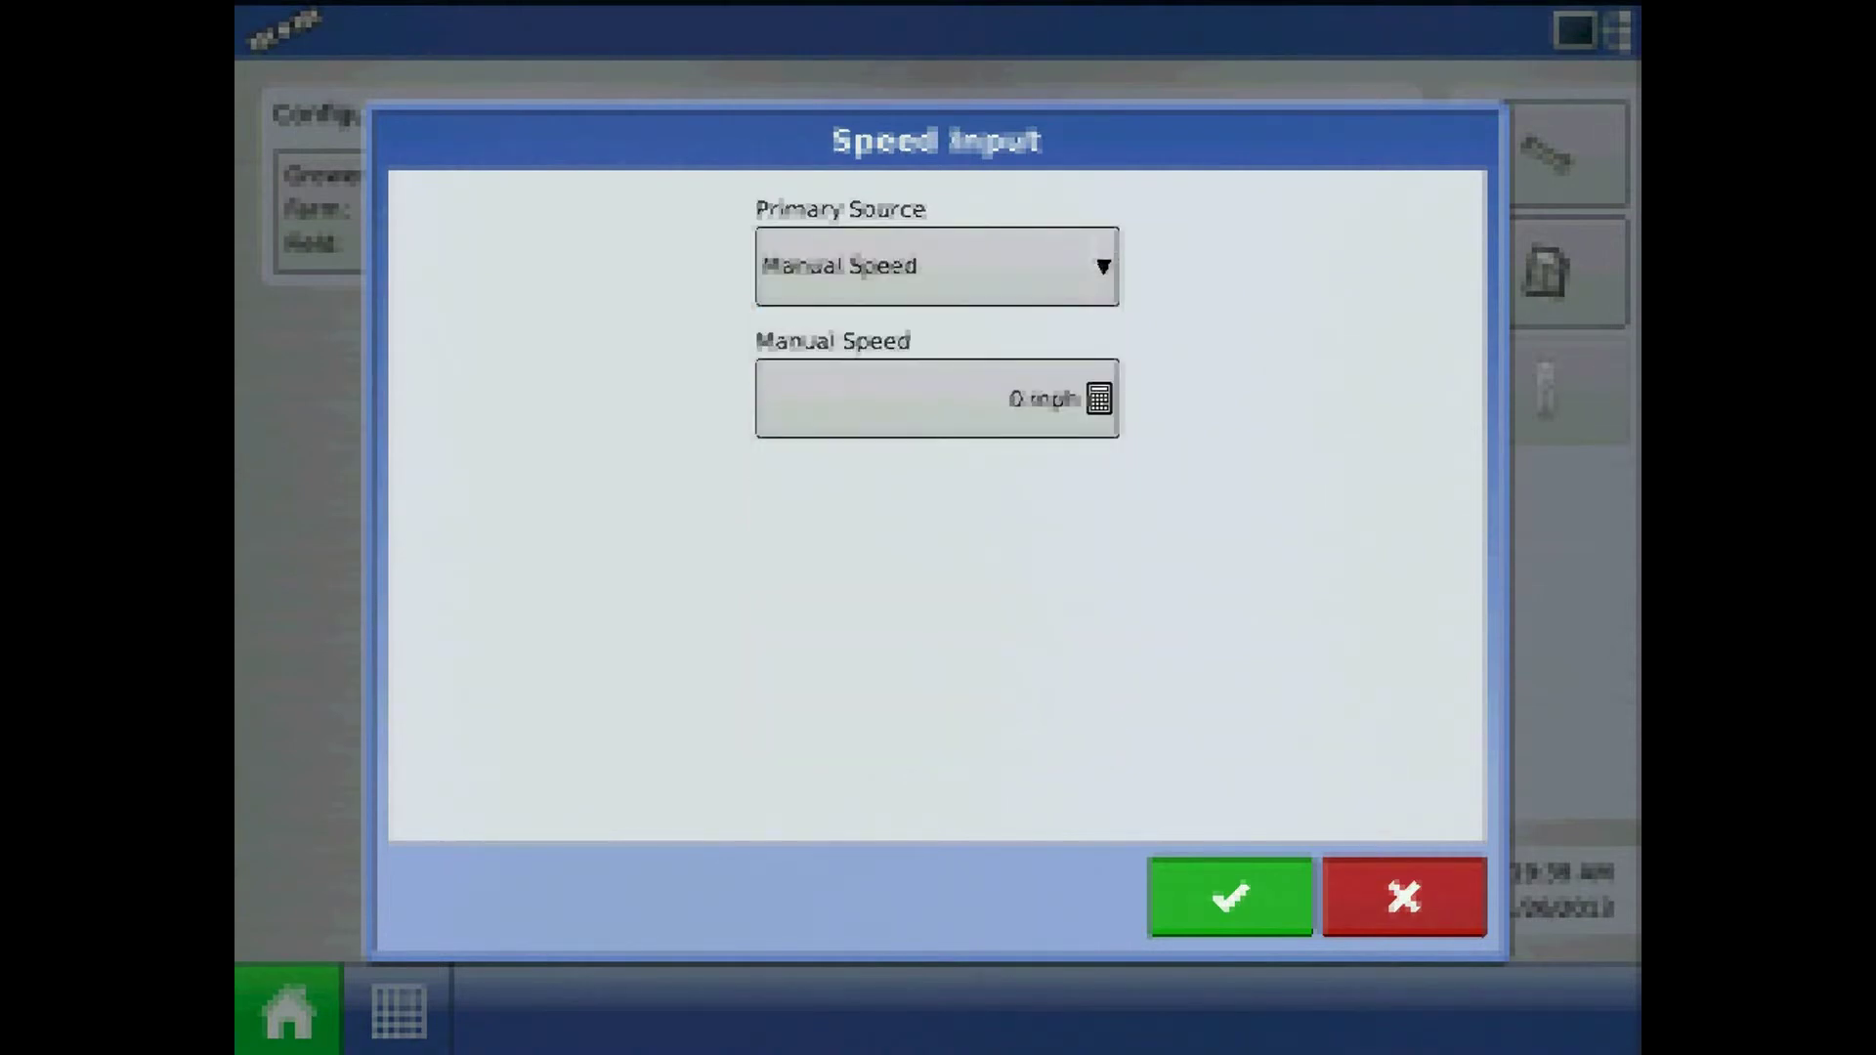
click(936, 398)
click(922, 436)
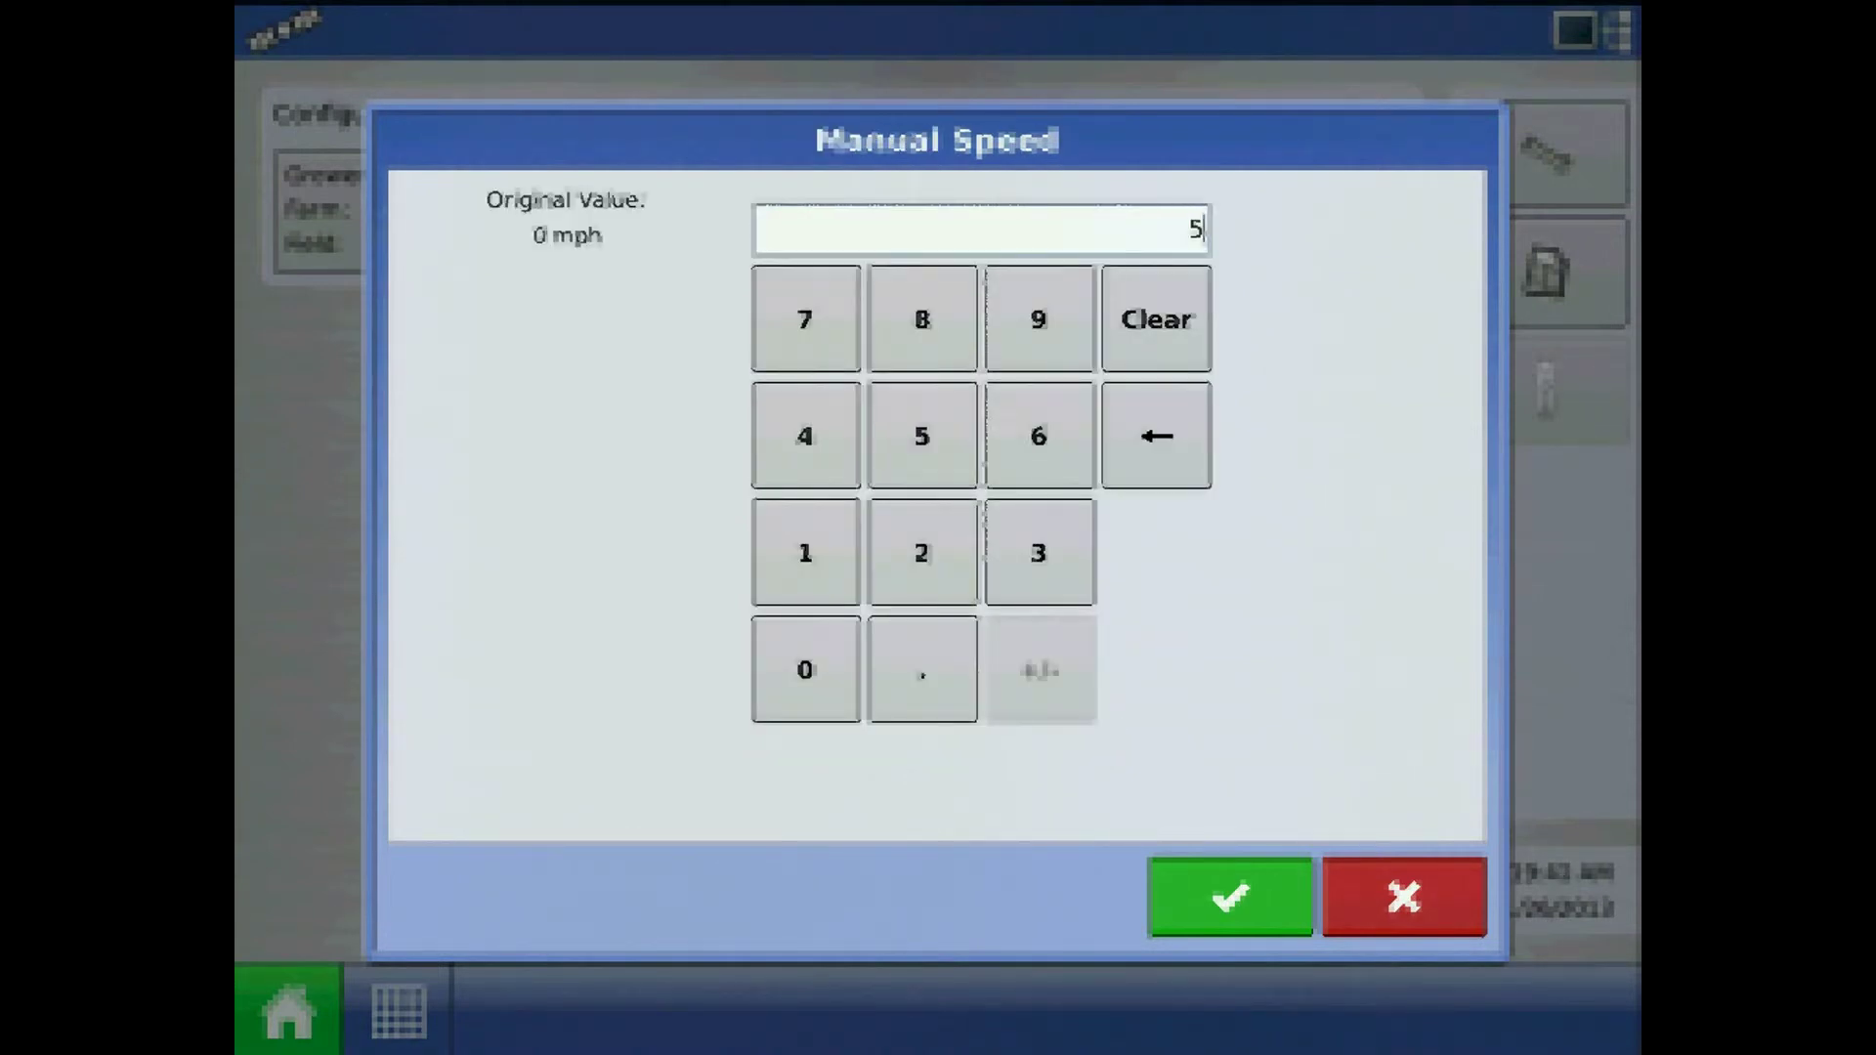
click(1230, 896)
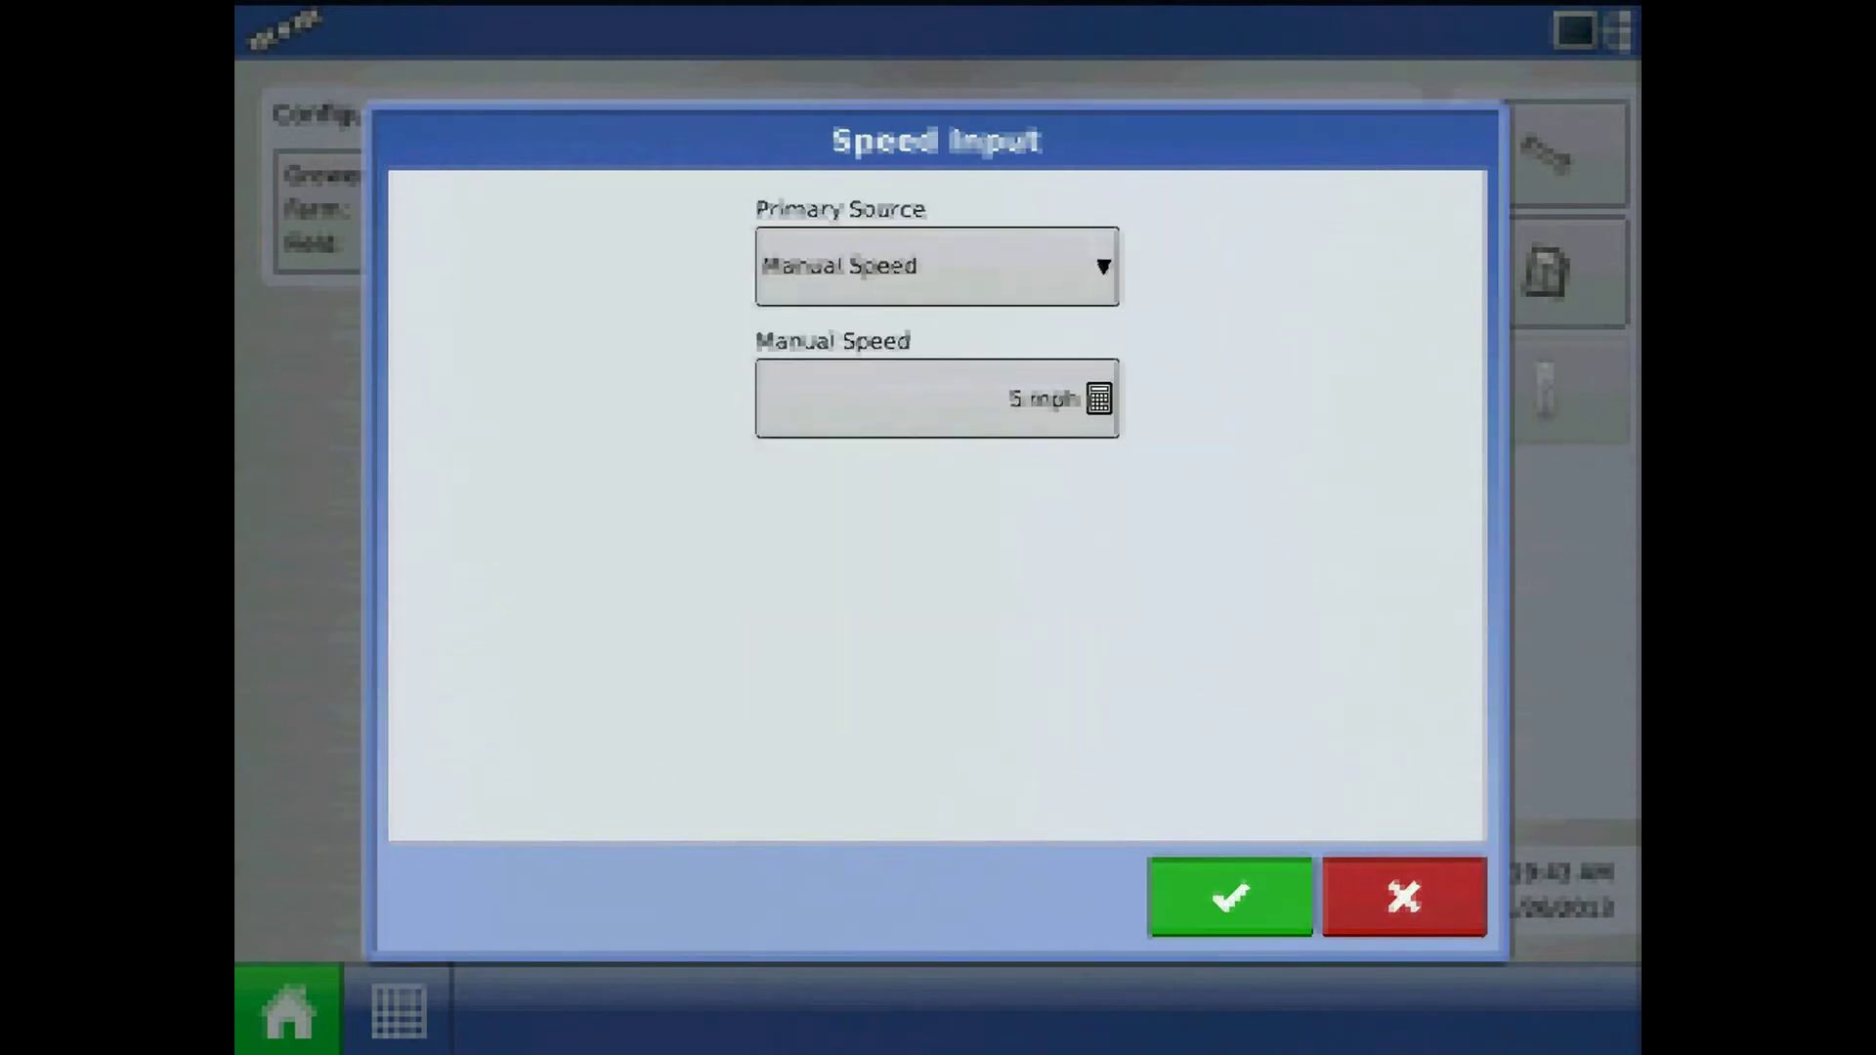
click(1230, 896)
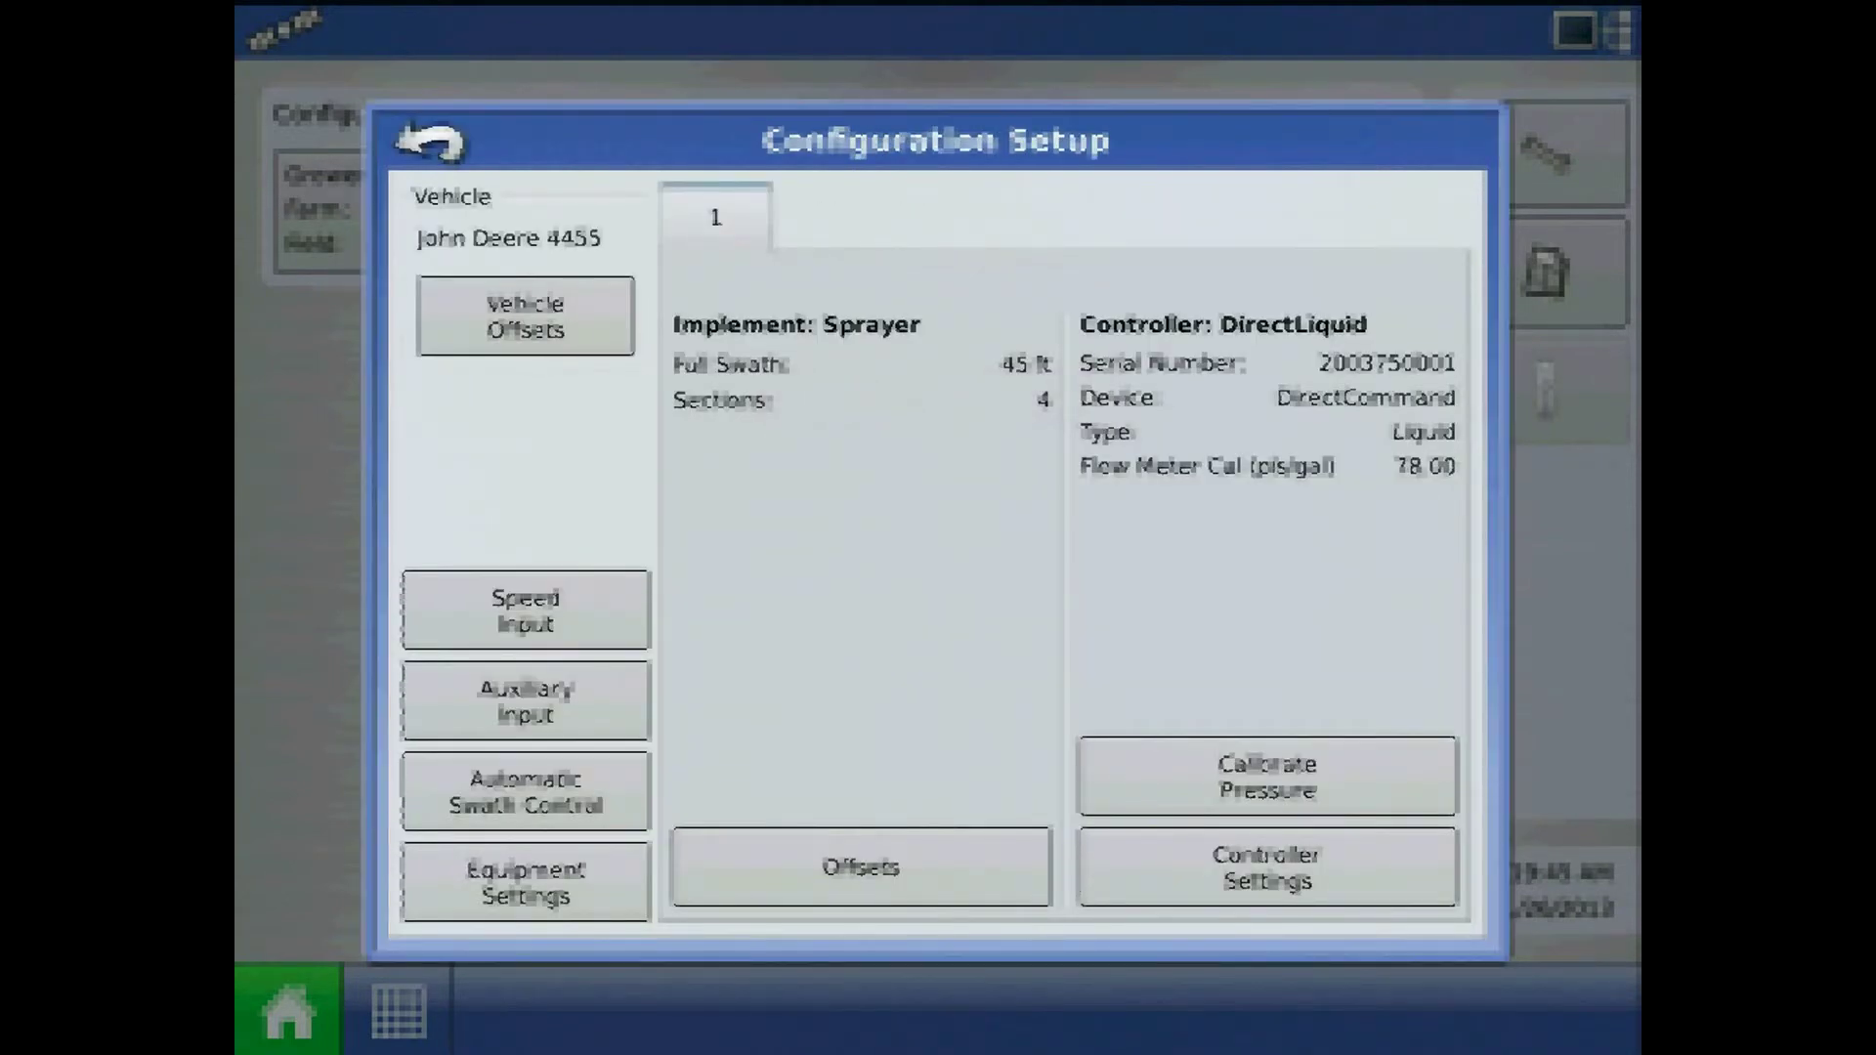
click(430, 141)
click(430, 142)
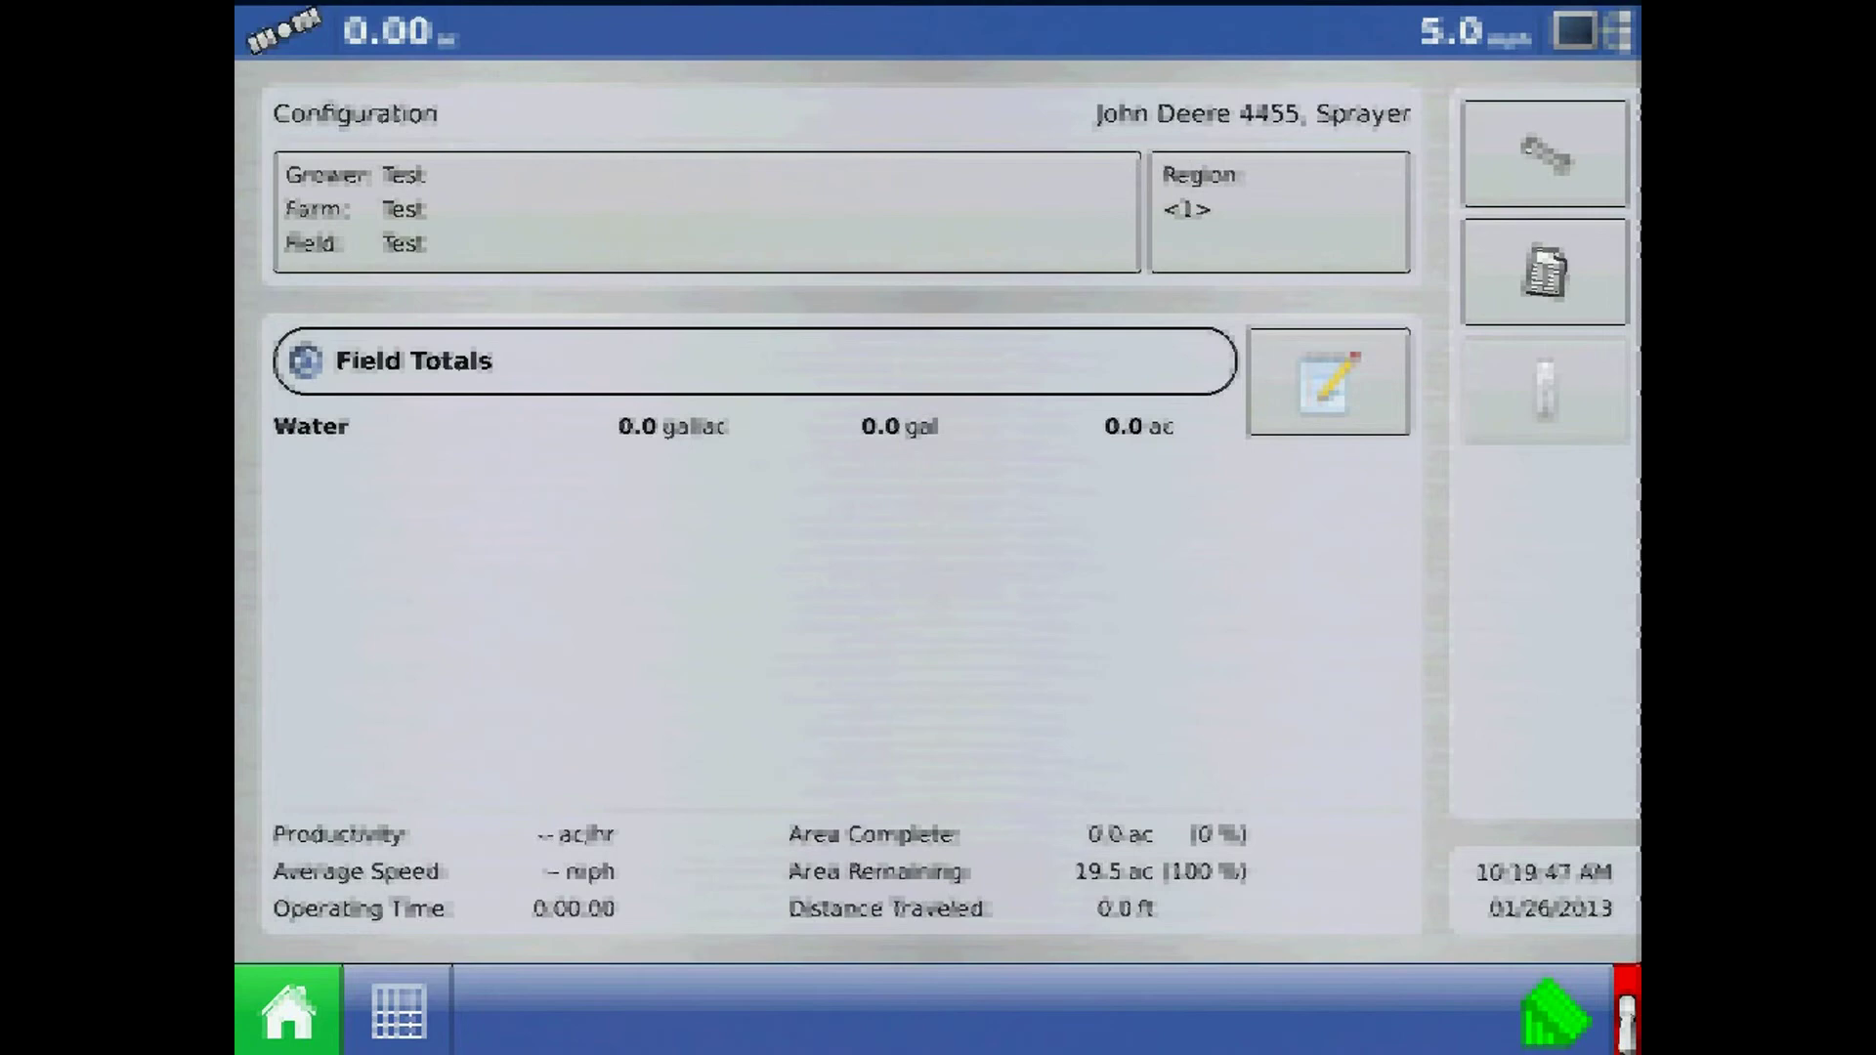
Step: Set Rate 1 for Water to 125 in the rate control settings and return to the map
click(398, 1012)
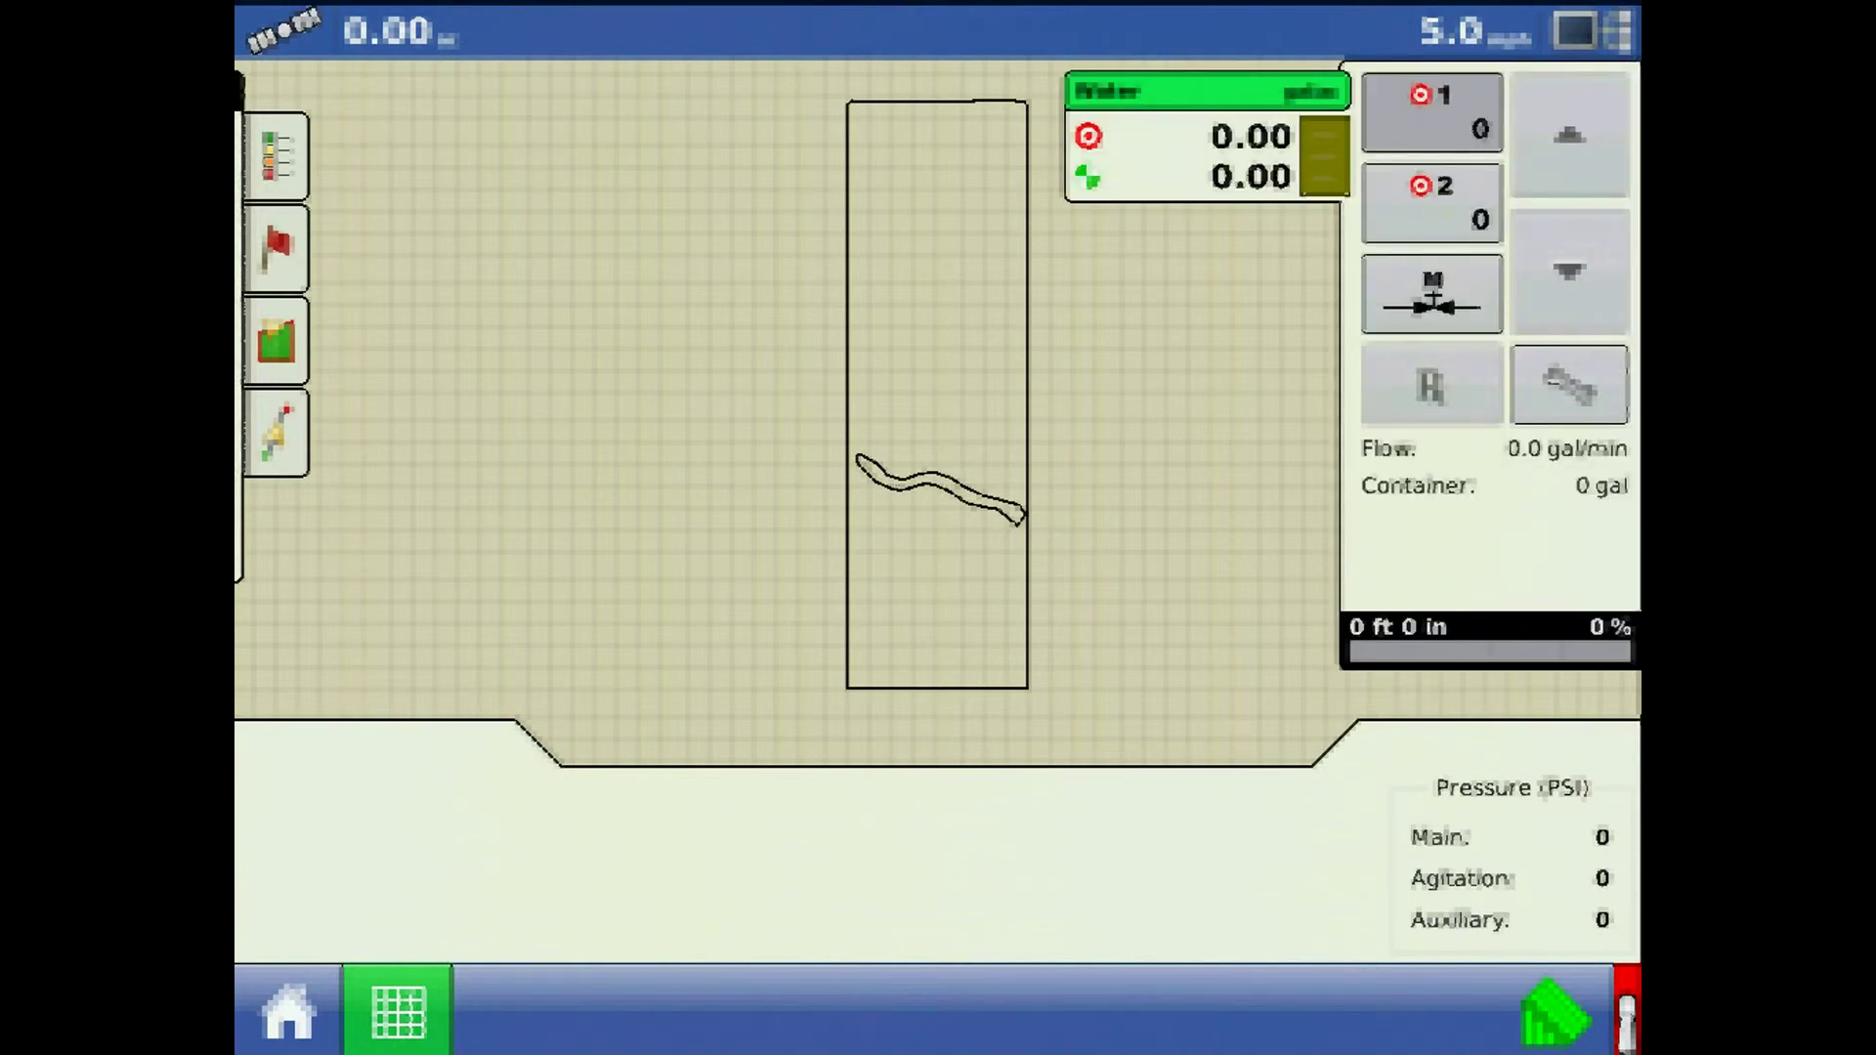
click(1569, 384)
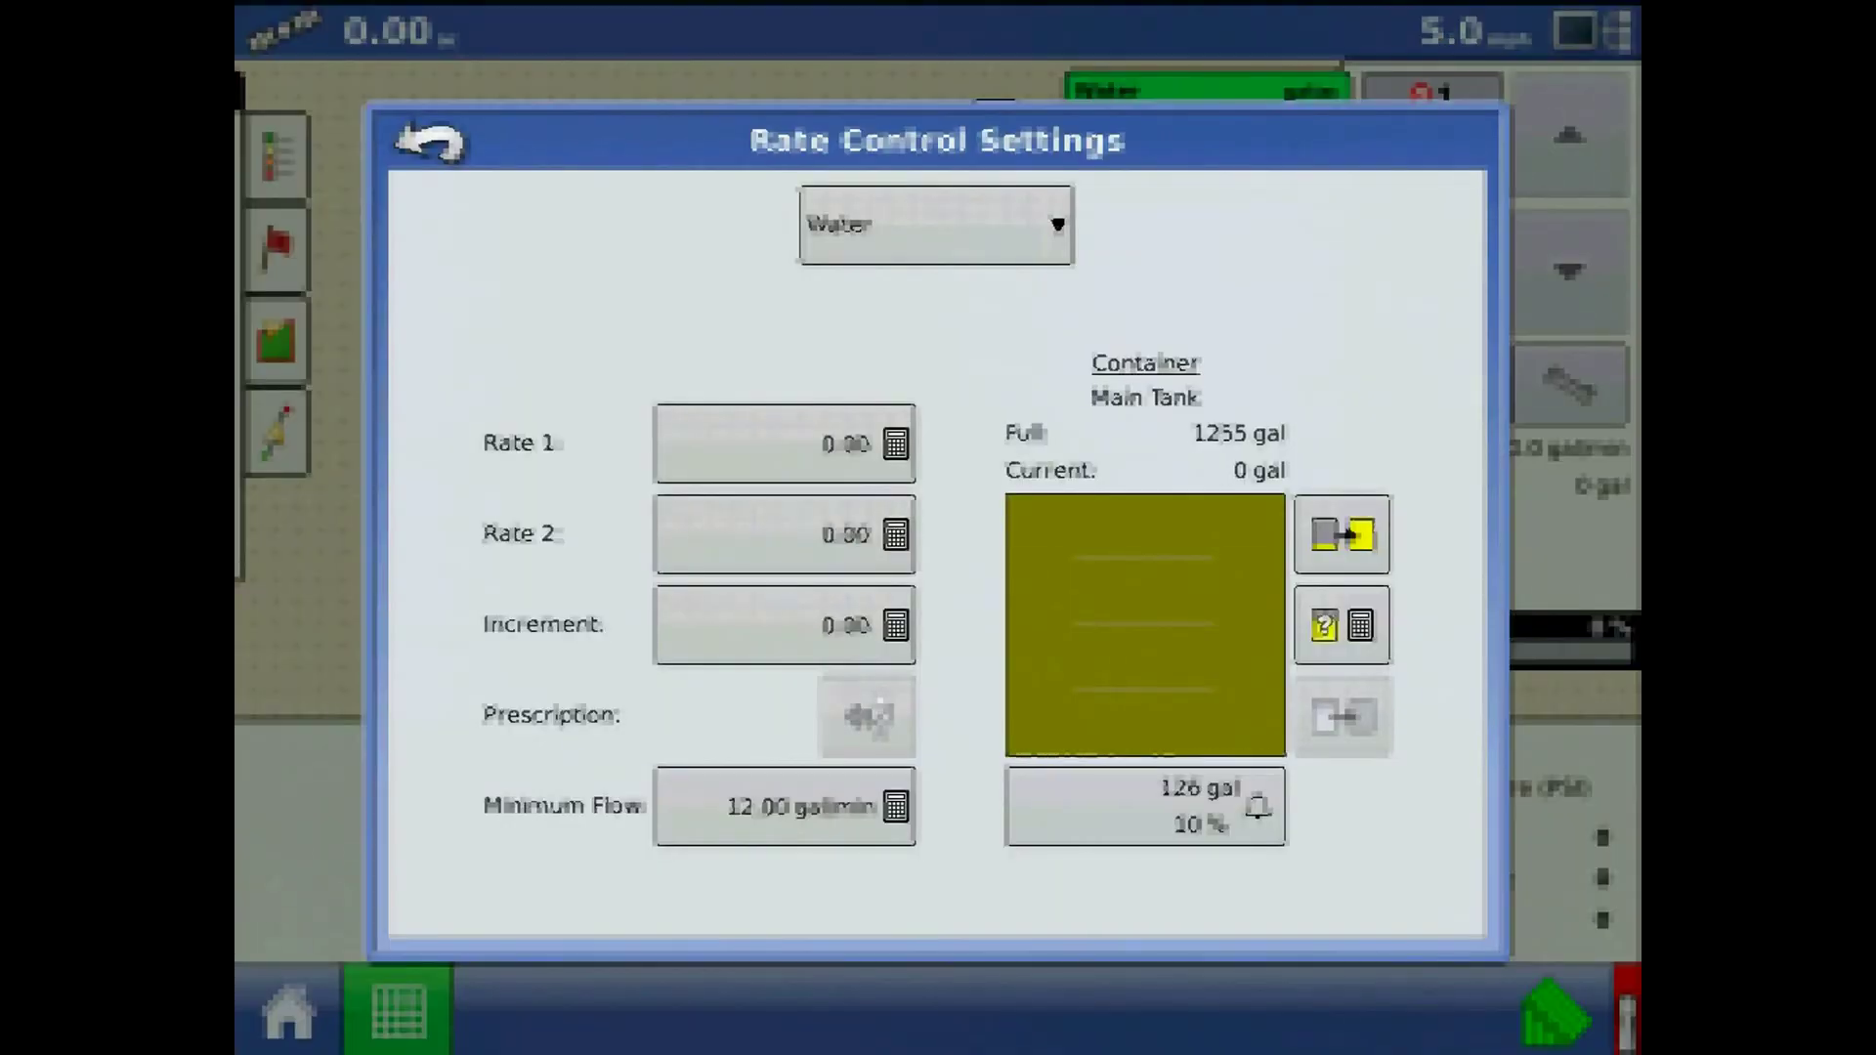
click(785, 444)
click(805, 553)
click(921, 553)
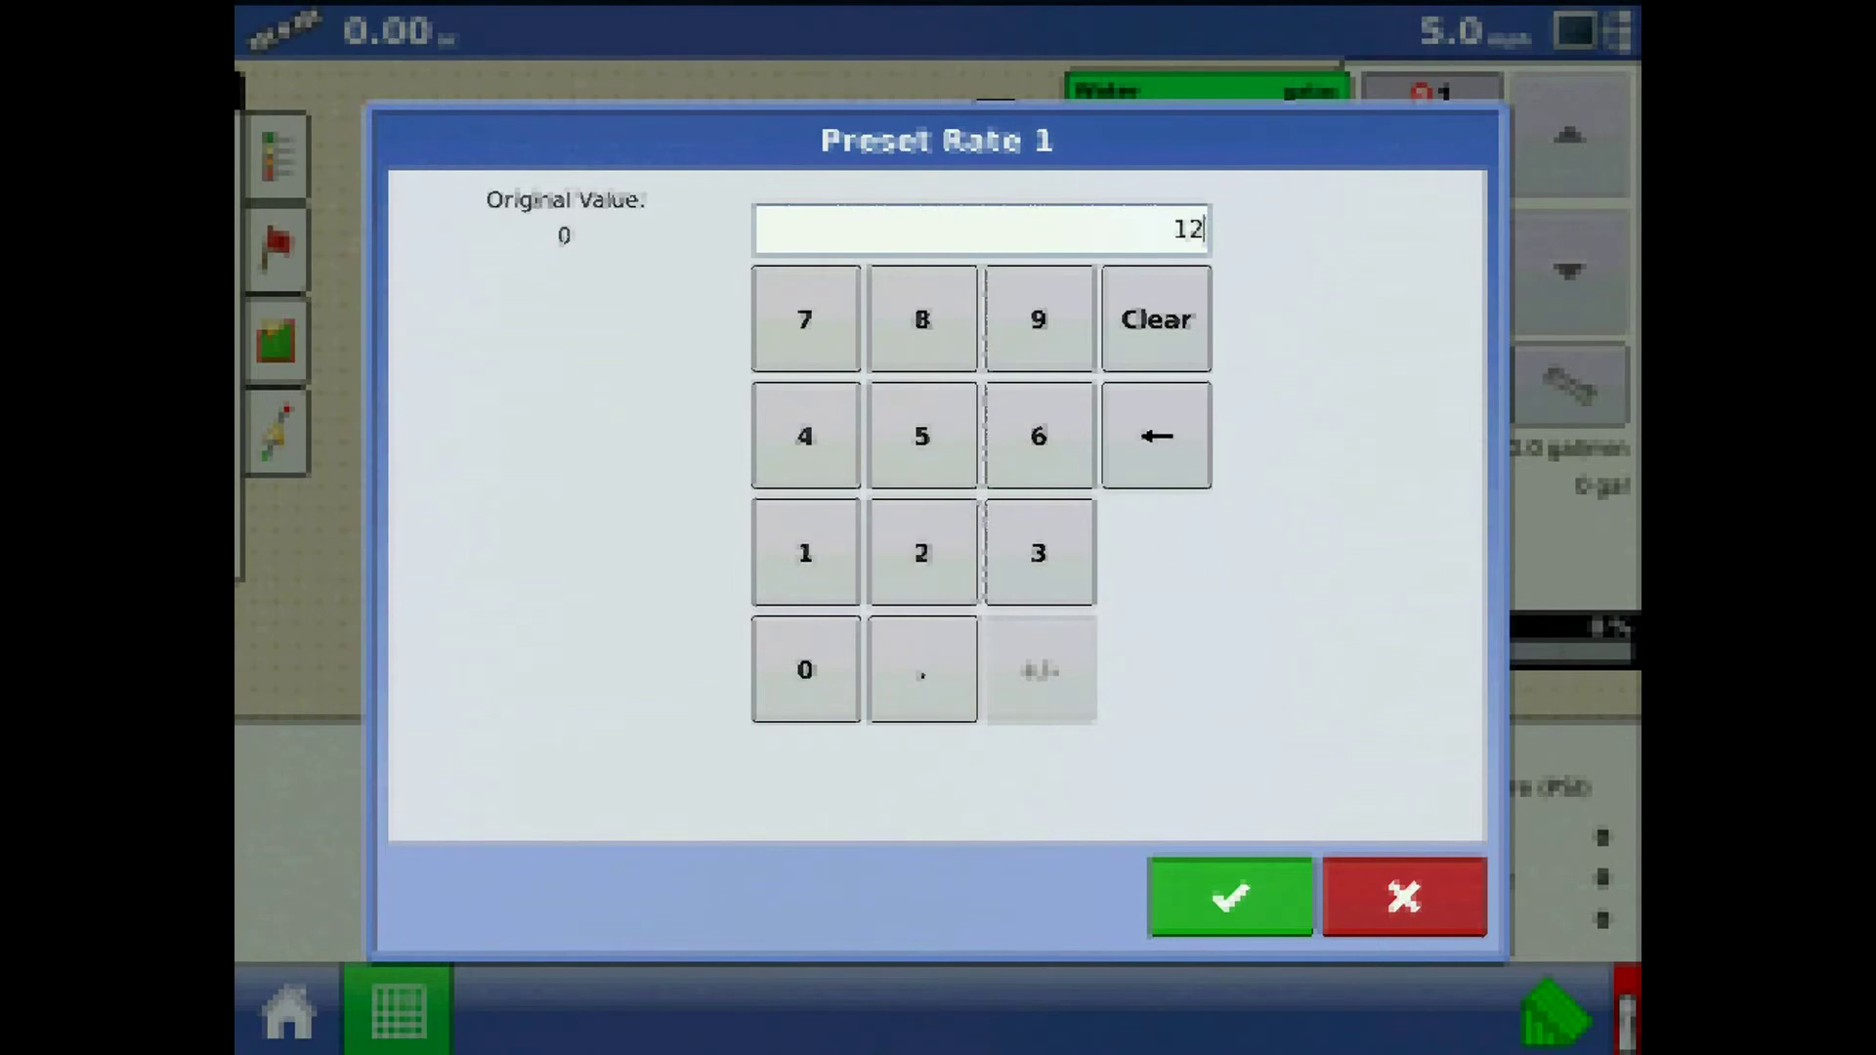
click(922, 436)
click(1230, 896)
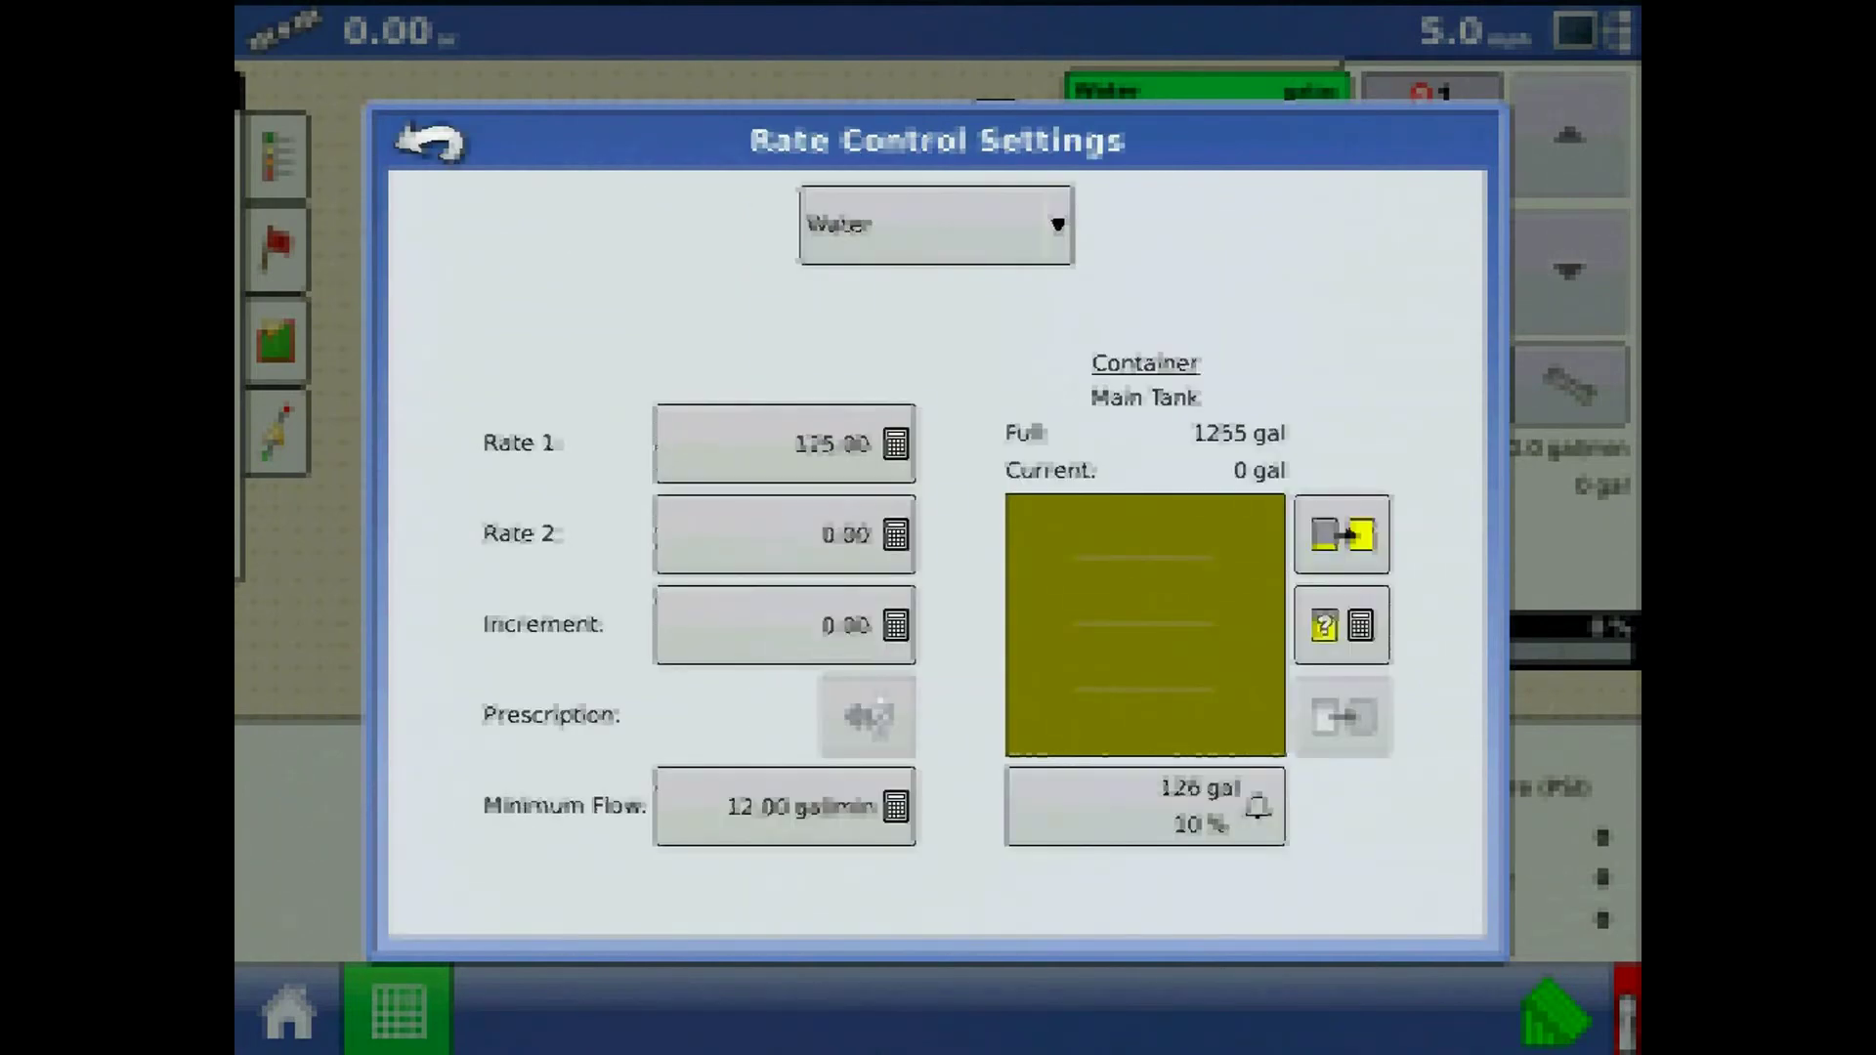
click(430, 142)
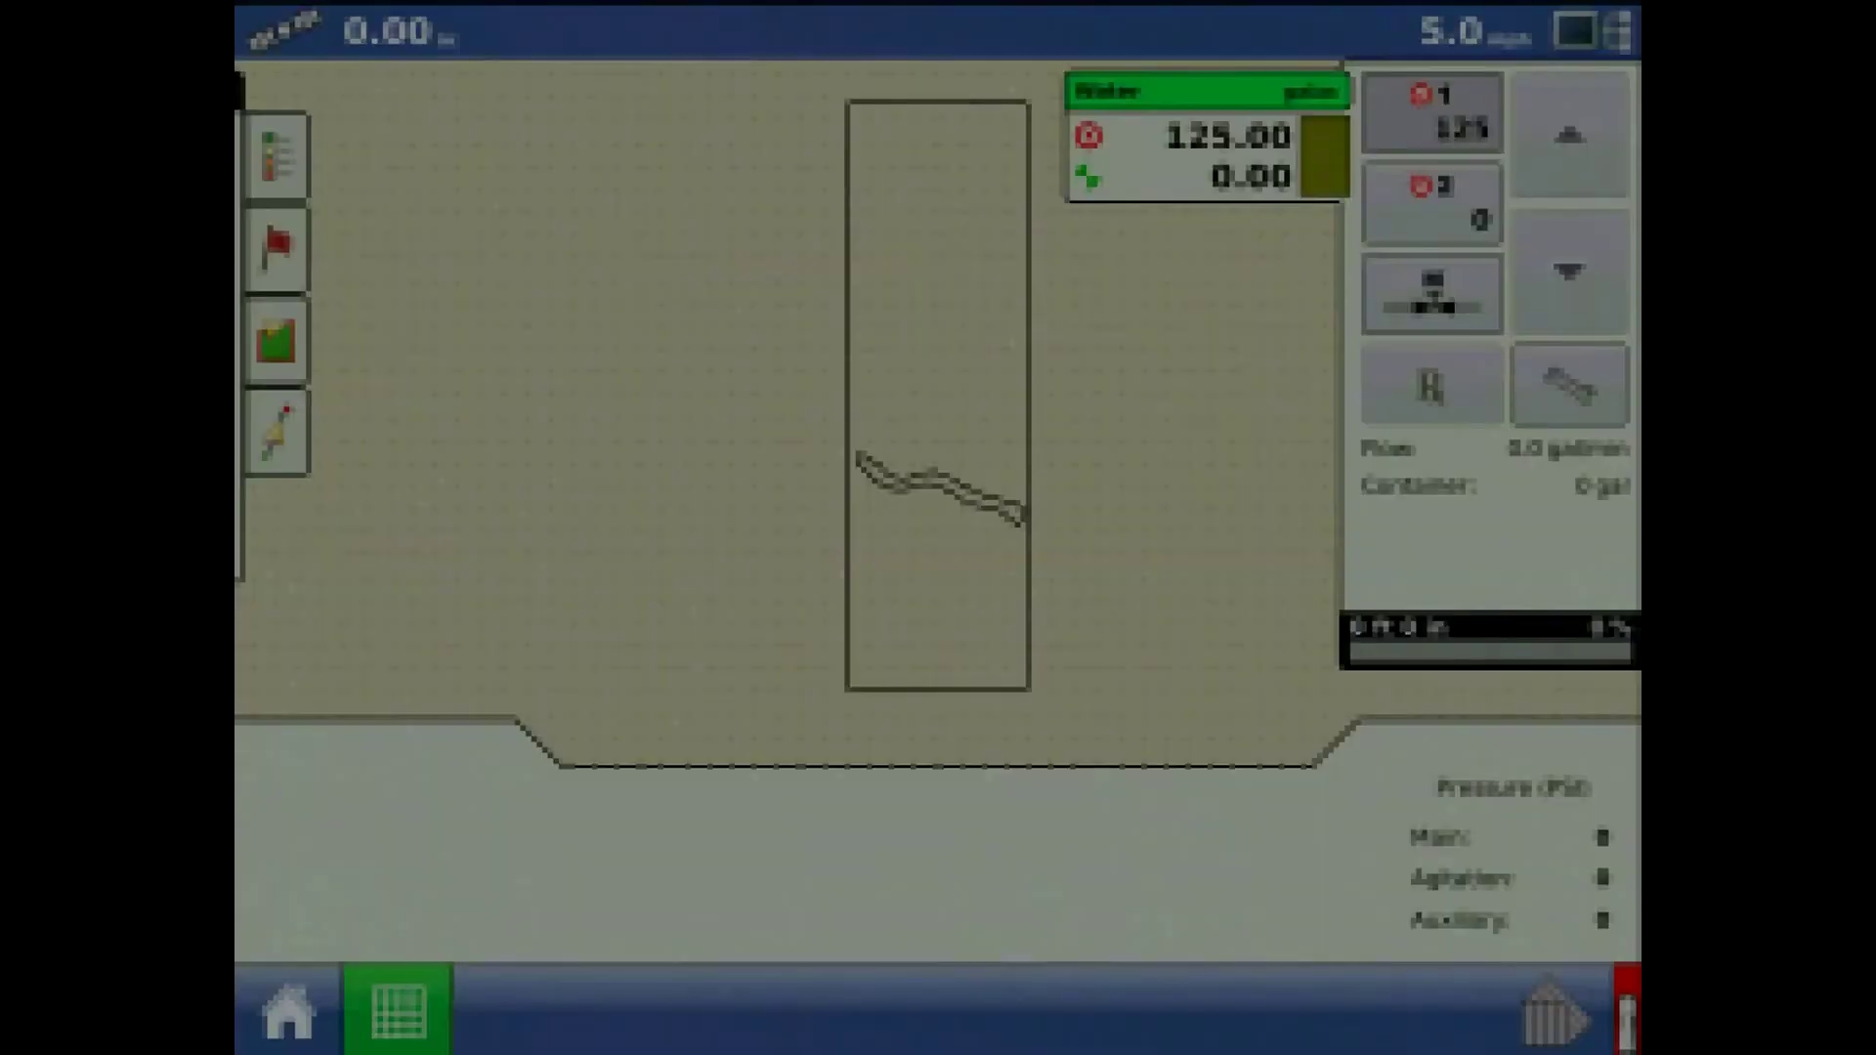
click(937, 695)
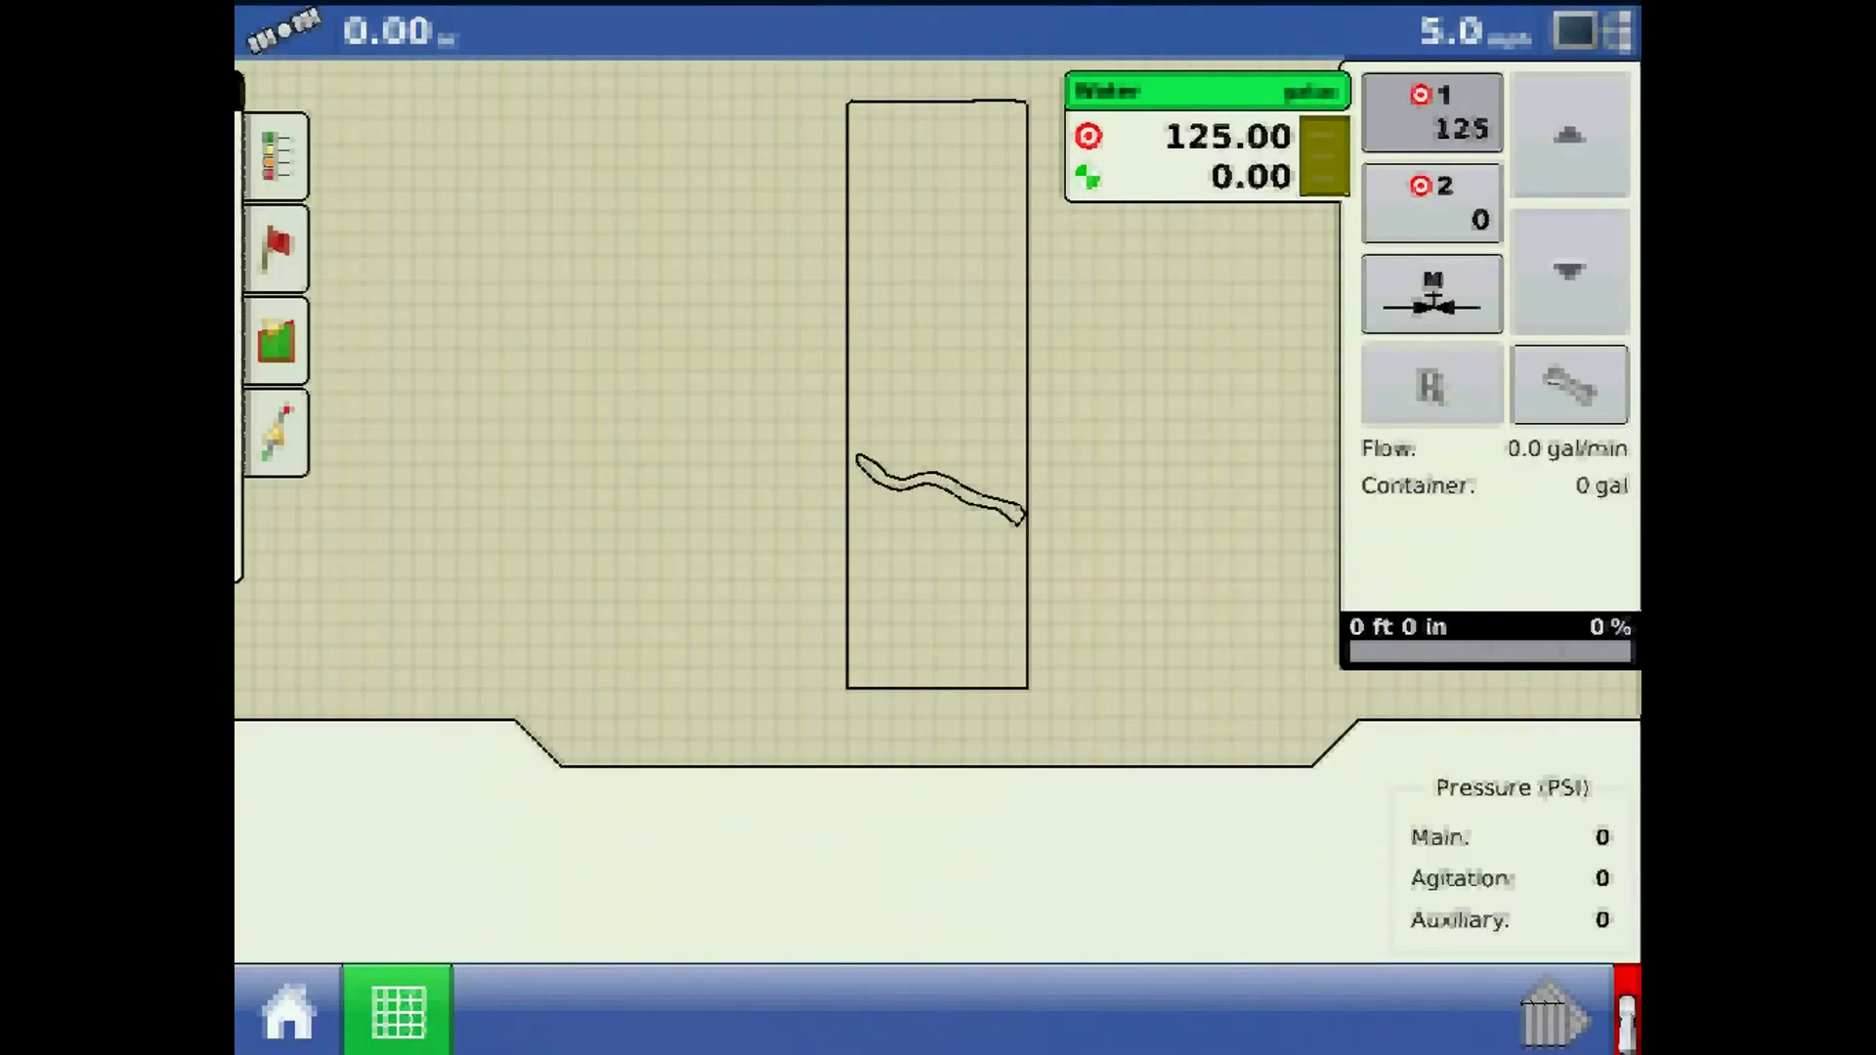